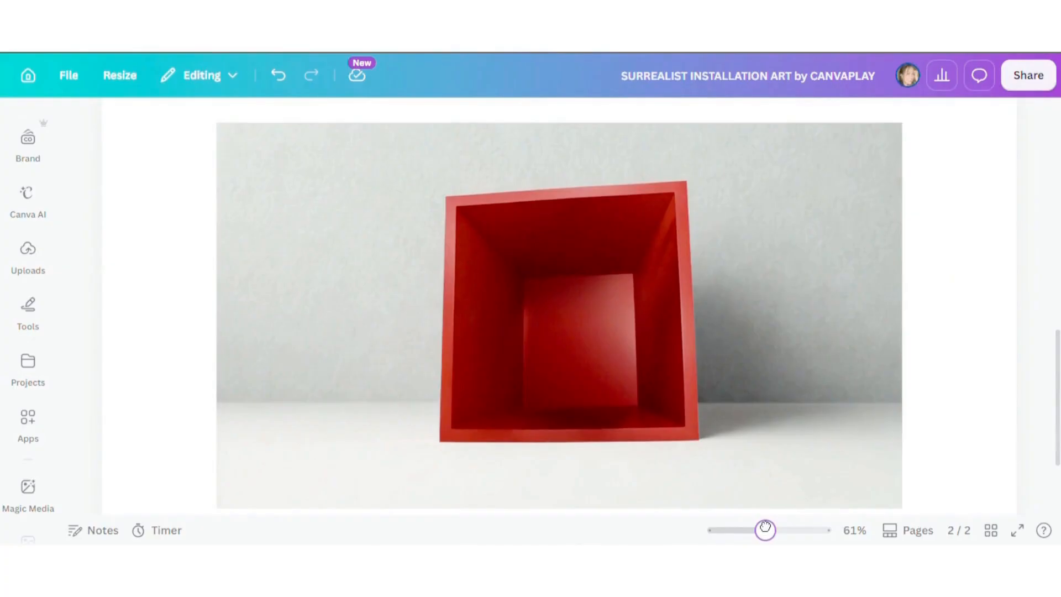
Add a third page and place the uploaded giant tree image on it
drag(765, 530, 752, 530)
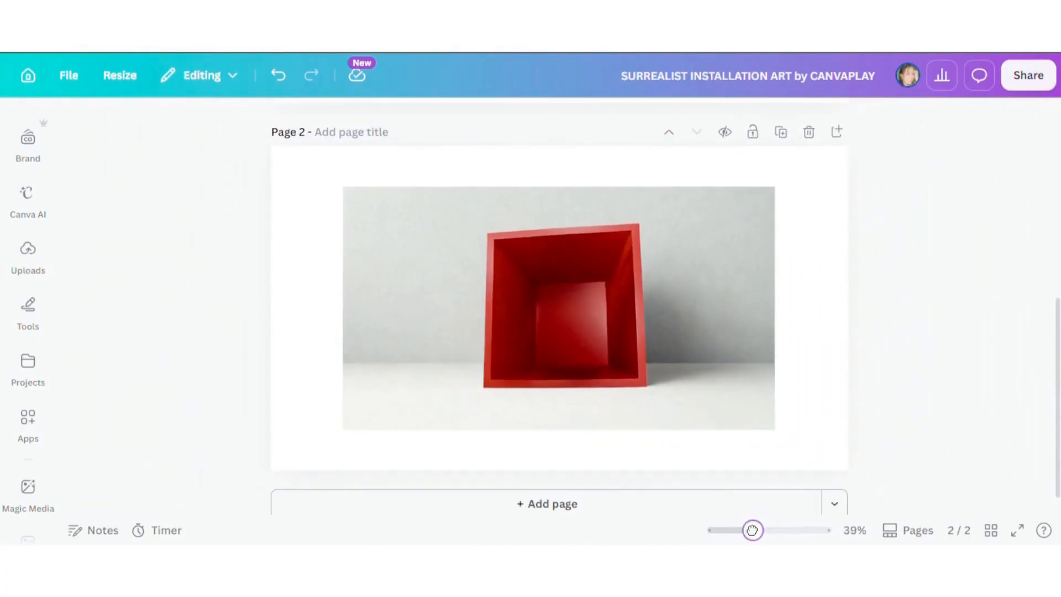
click(605, 510)
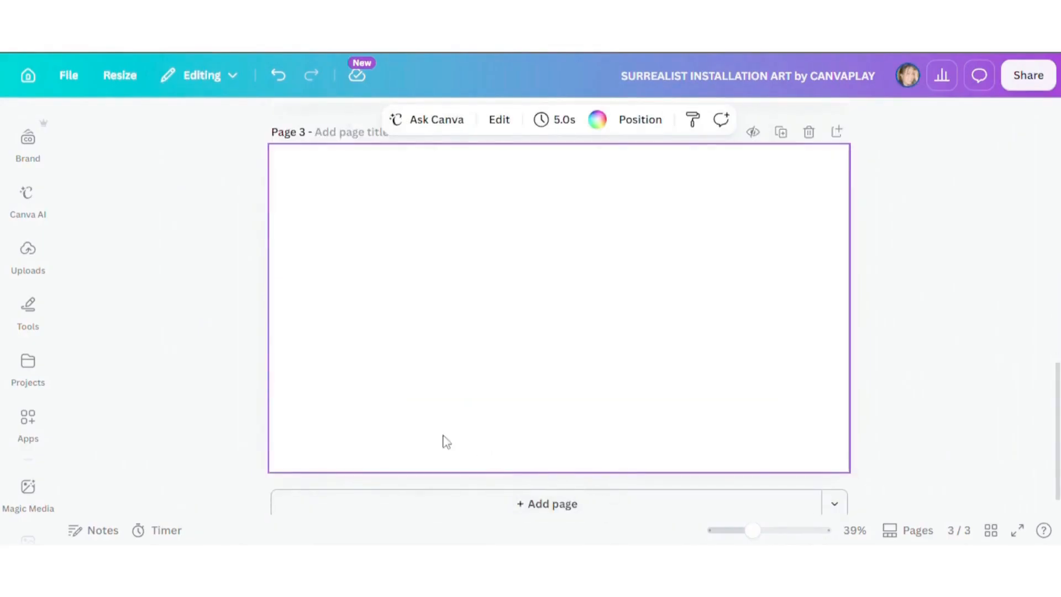
click(33, 257)
click(128, 394)
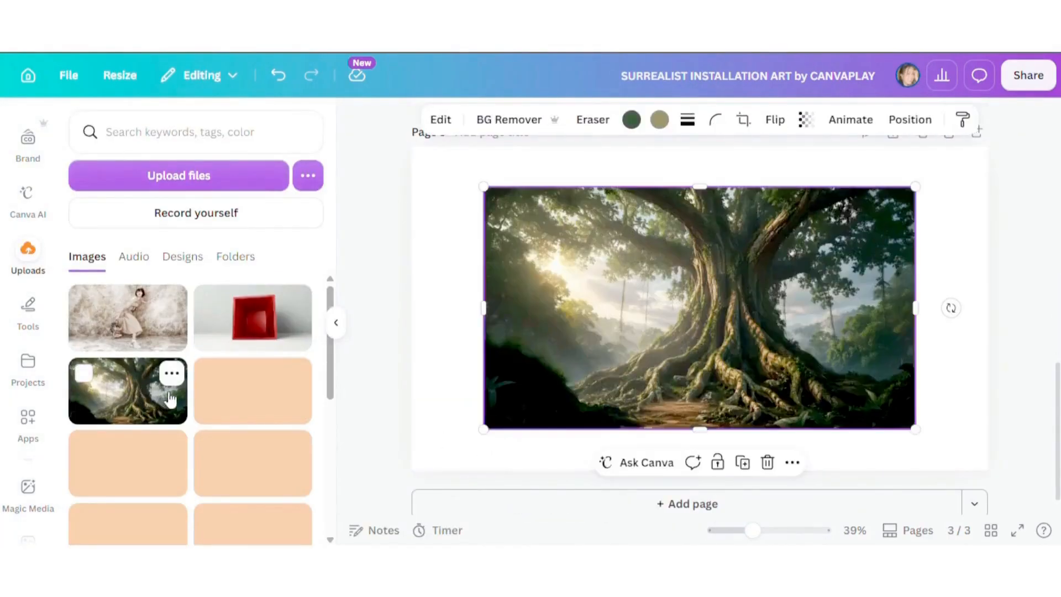
click(336, 326)
click(926, 367)
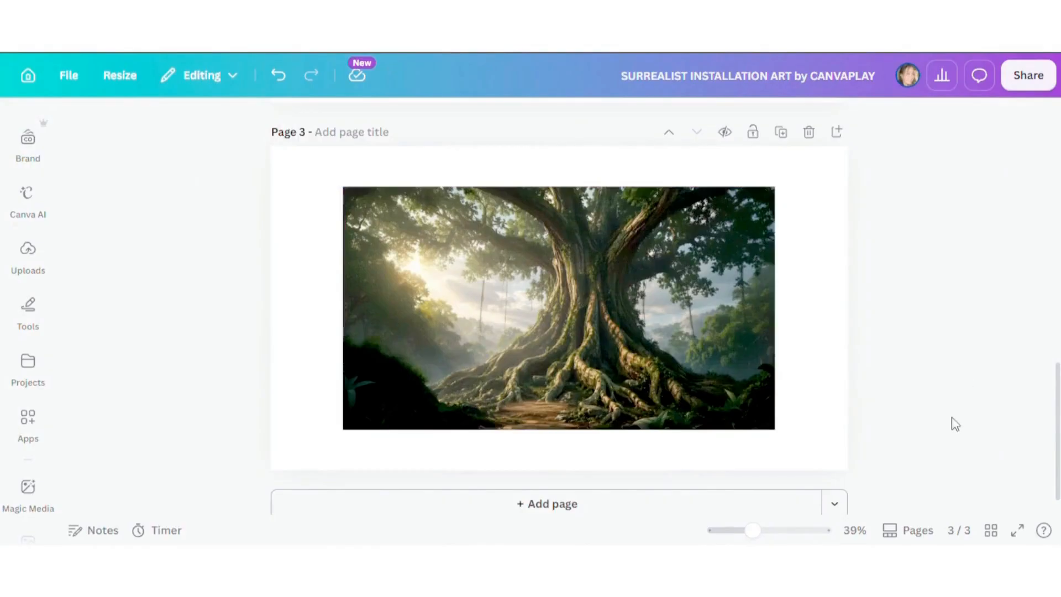
drag(753, 530, 768, 530)
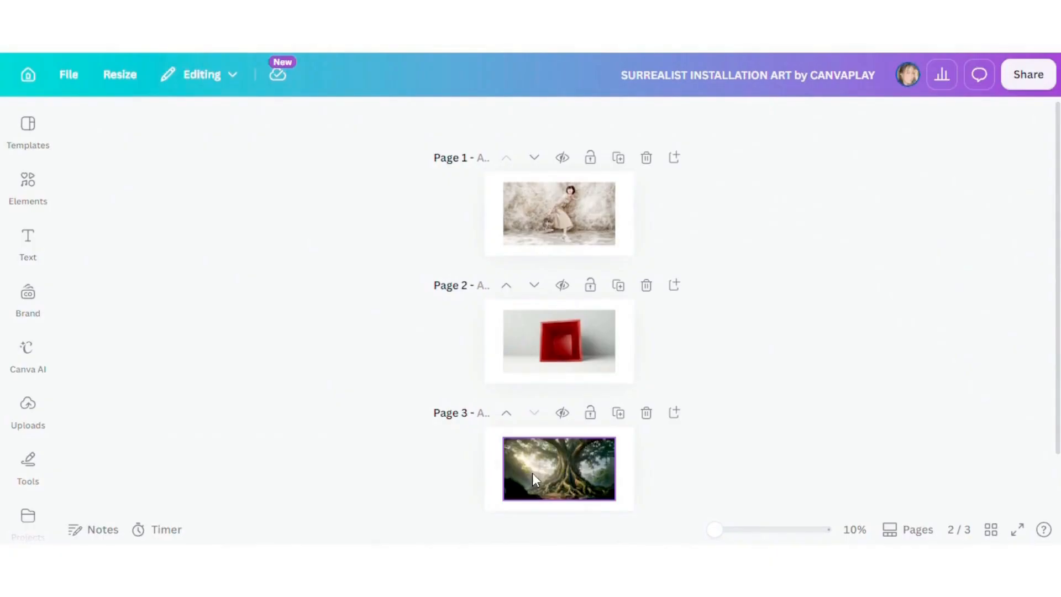
Align the tree image to the top and left of page 3 and enlarge it to fill the whole page
drag(715, 530, 758, 529)
scroll(881, 442, down, 5)
scroll(879, 436, down, 3)
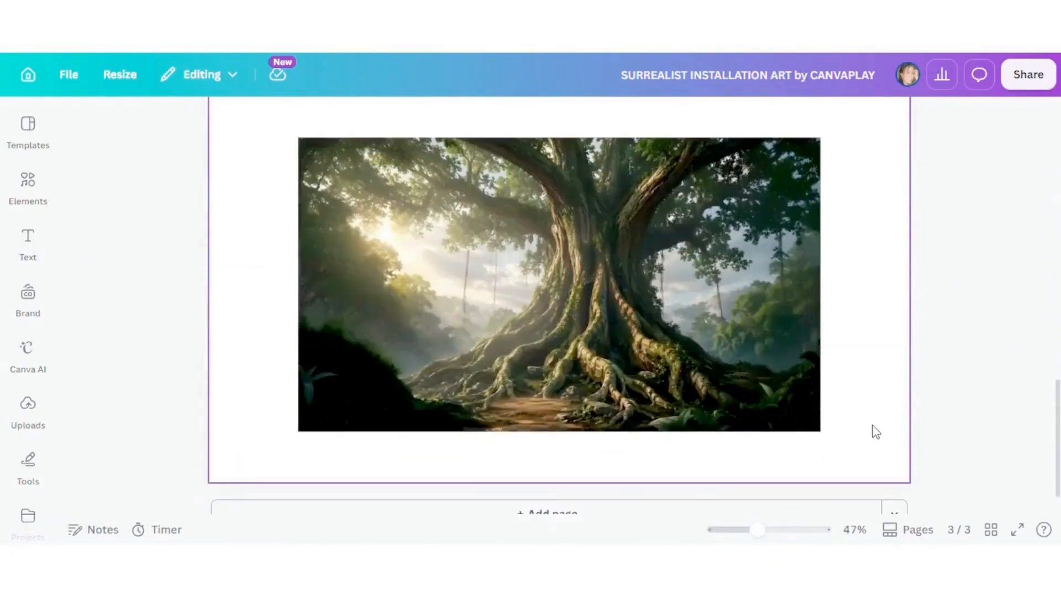
drag(757, 530, 750, 530)
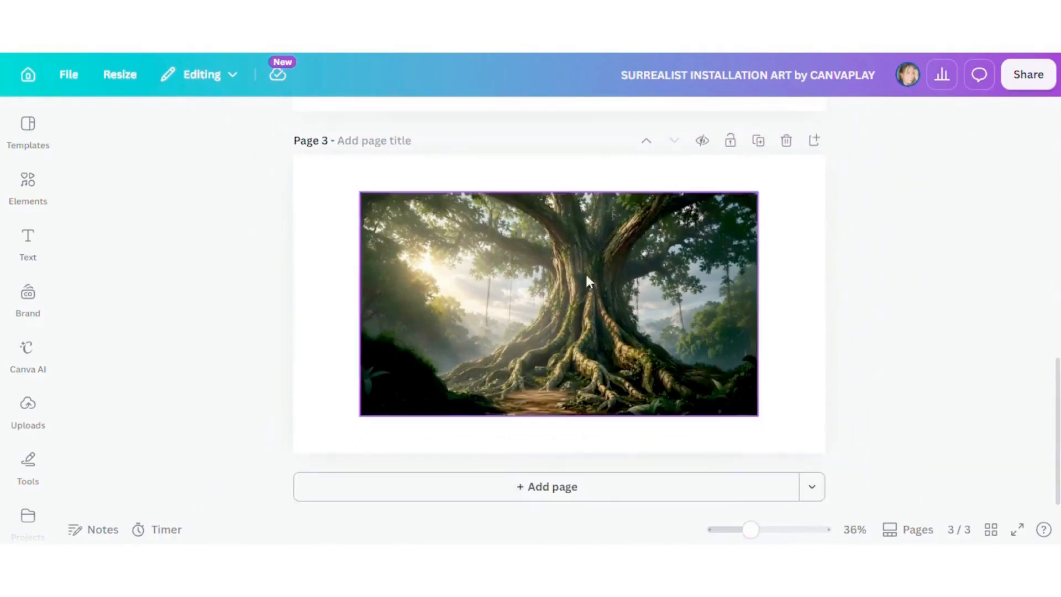
click(649, 359)
click(770, 119)
click(105, 352)
click(222, 352)
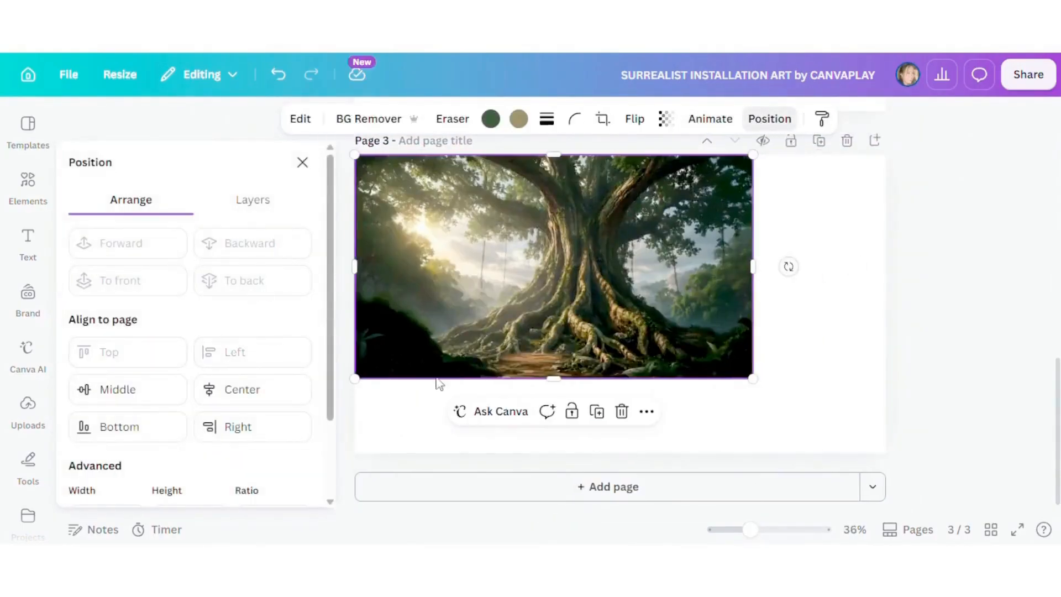
drag(754, 379, 881, 452)
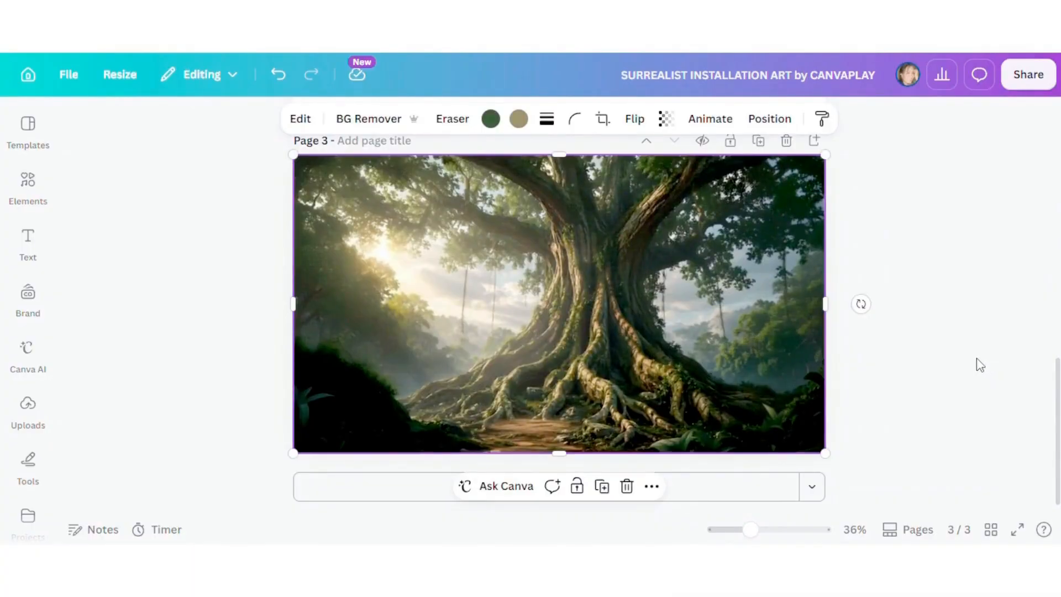
click(962, 357)
Remove the background from the red box image on page 2
scroll(961, 357, up, 5)
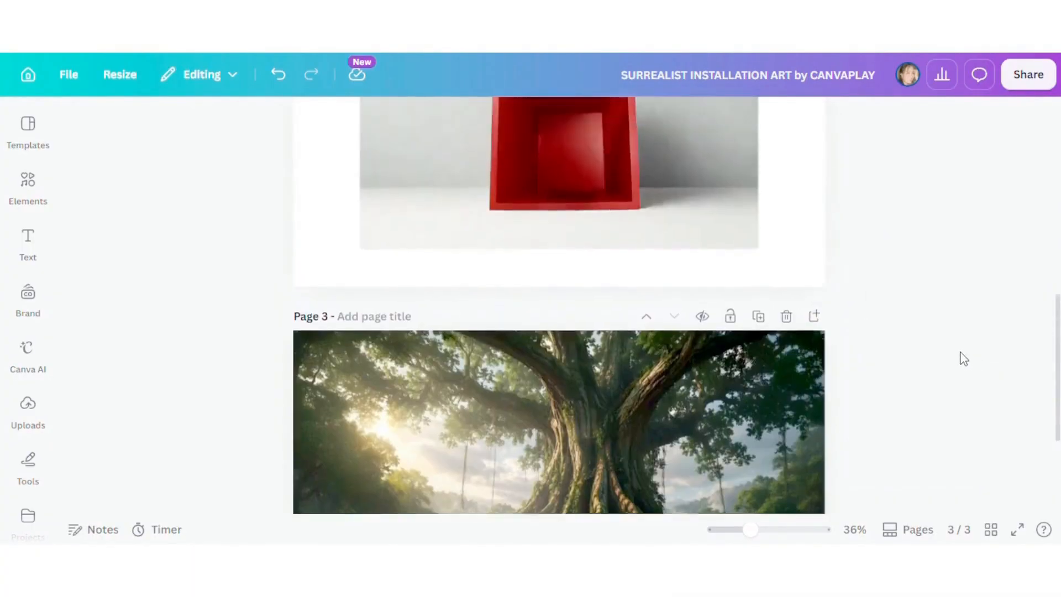
scroll(964, 358, up, 1)
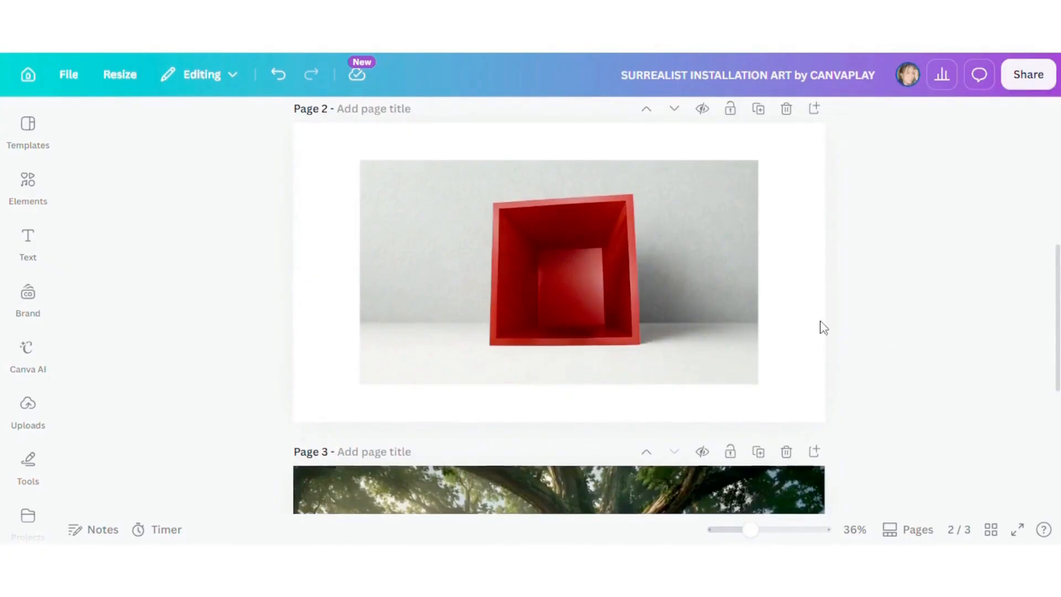
click(701, 308)
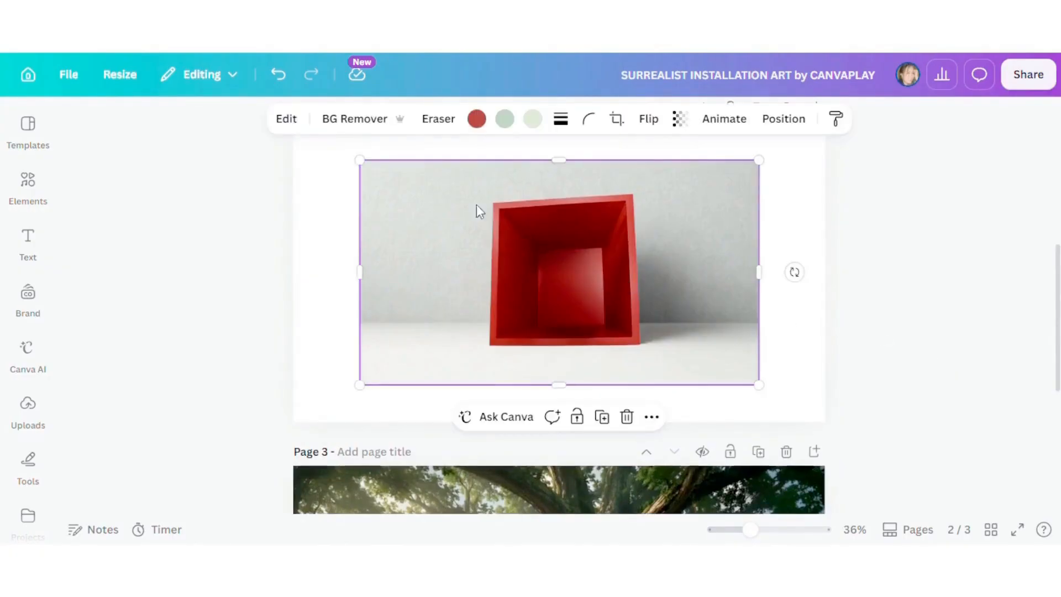
click(357, 121)
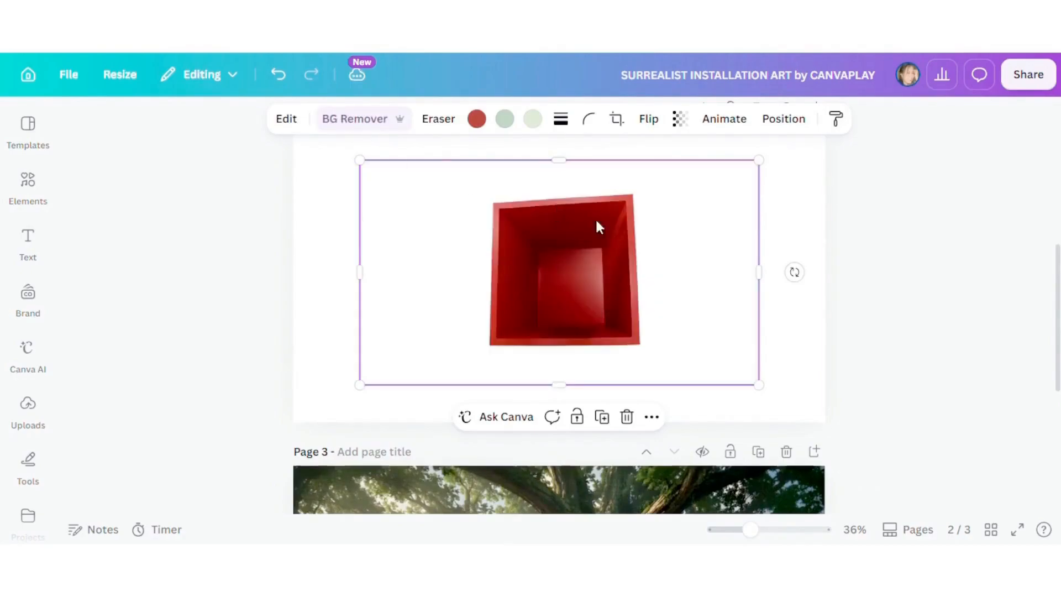
click(807, 307)
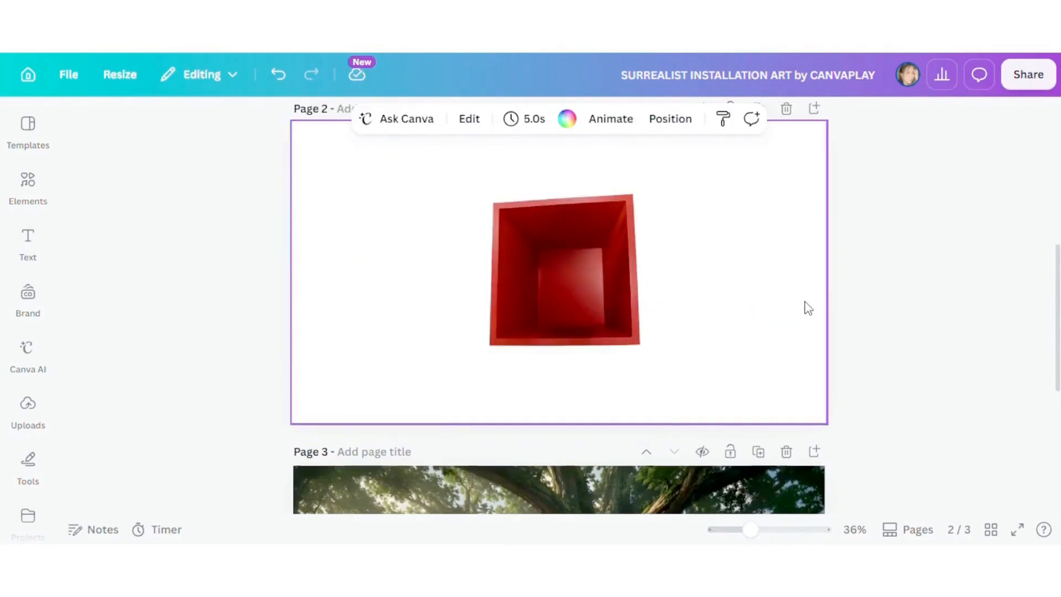
Remove the background from the photo of the woman on page 1
scroll(807, 307, up, 6)
click(713, 319)
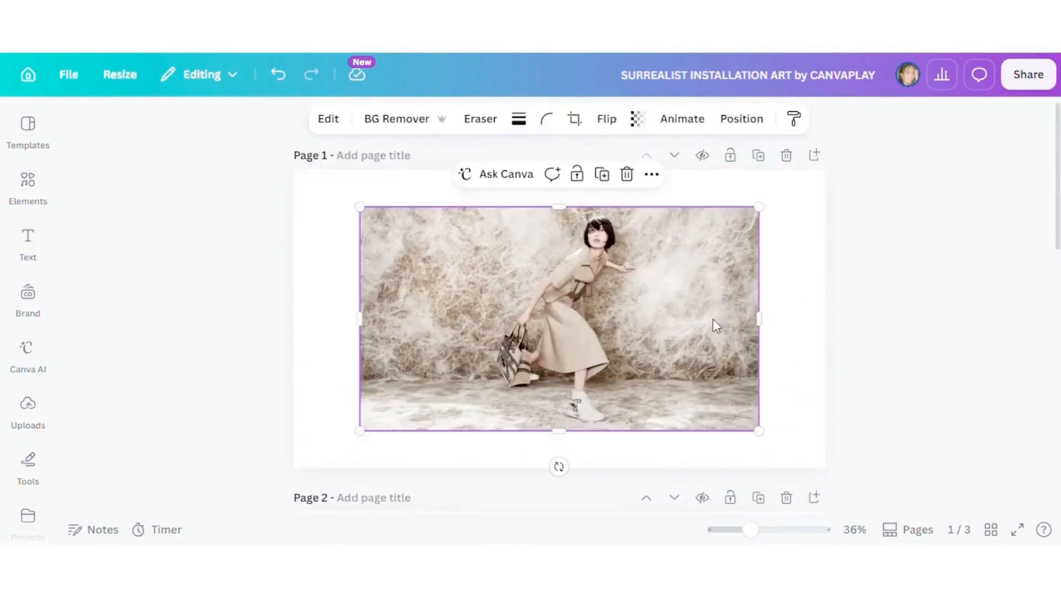
click(382, 121)
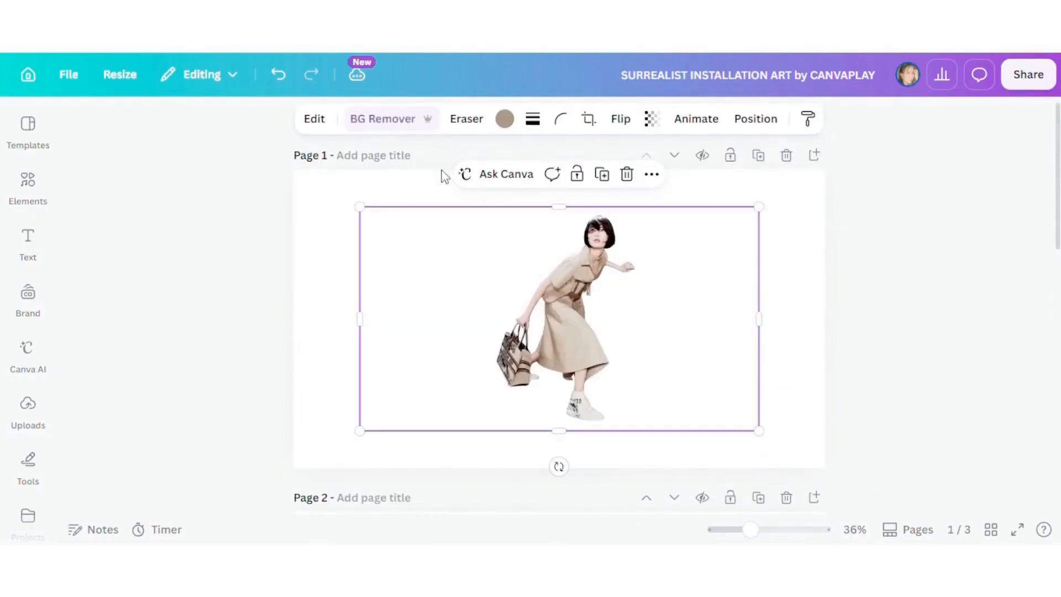
Move the woman cutout onto the red box on page 2 and delete the emptied first page
scroll(642, 322, down, 3)
drag(638, 227, 632, 539)
scroll(801, 431, down, 2)
scroll(801, 430, up, 4)
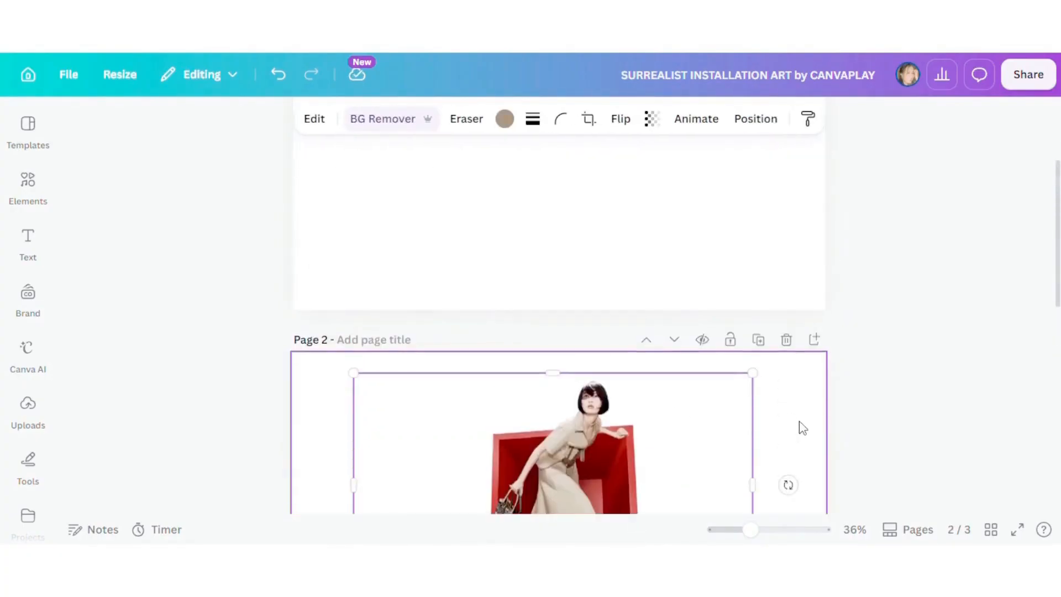
click(787, 157)
Reposition the woman over the red box so that she steps out across its lower edge
drag(746, 530, 763, 529)
drag(548, 289, 558, 308)
scroll(780, 310, up, 2)
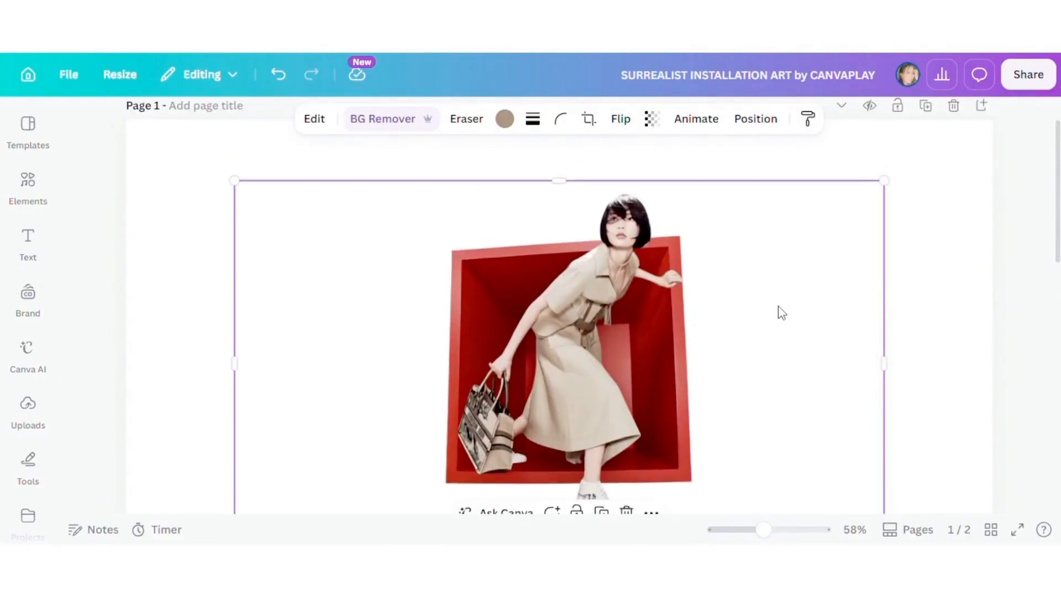
drag(765, 530, 753, 529)
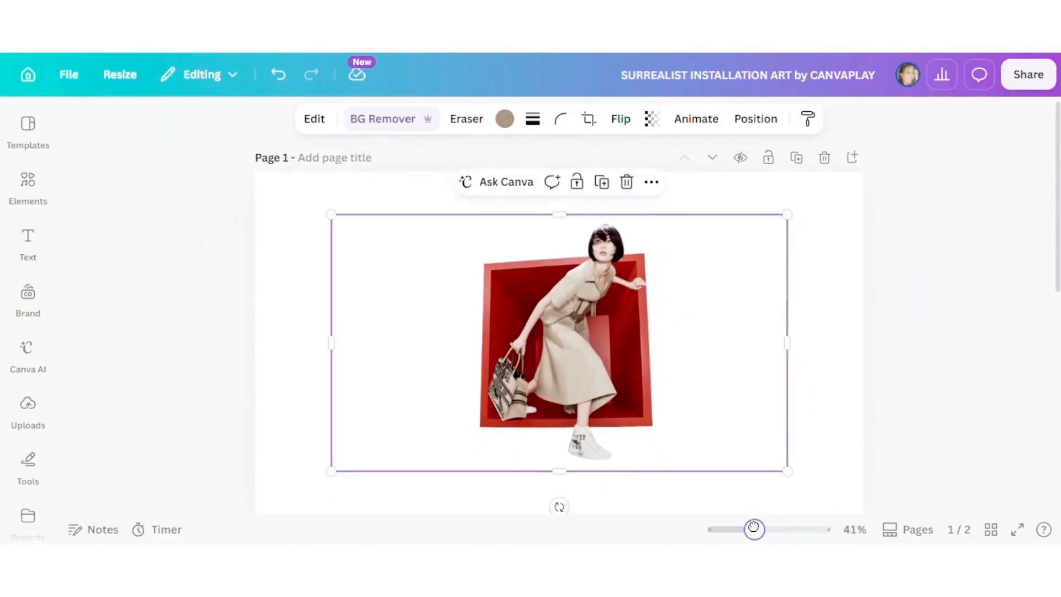
click(915, 418)
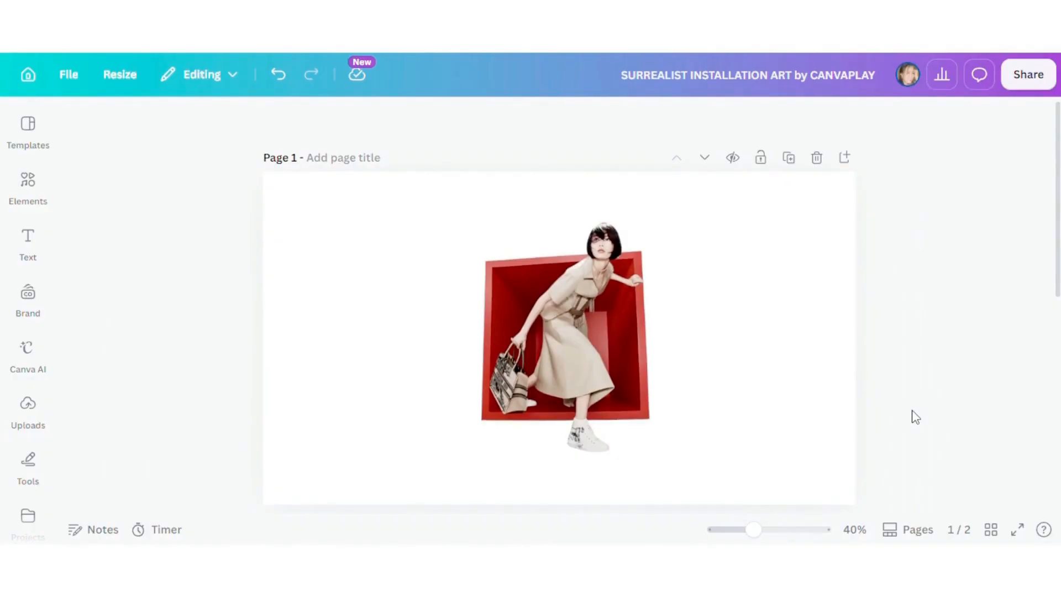
Select the woman and the red box together and group them
drag(754, 530, 765, 530)
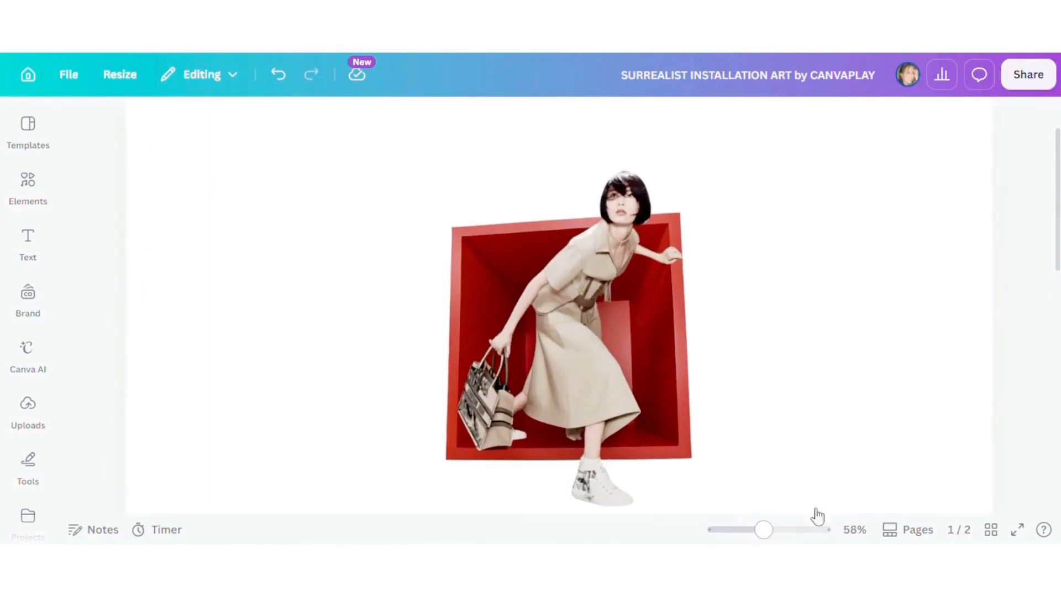
drag(944, 380, 458, 336)
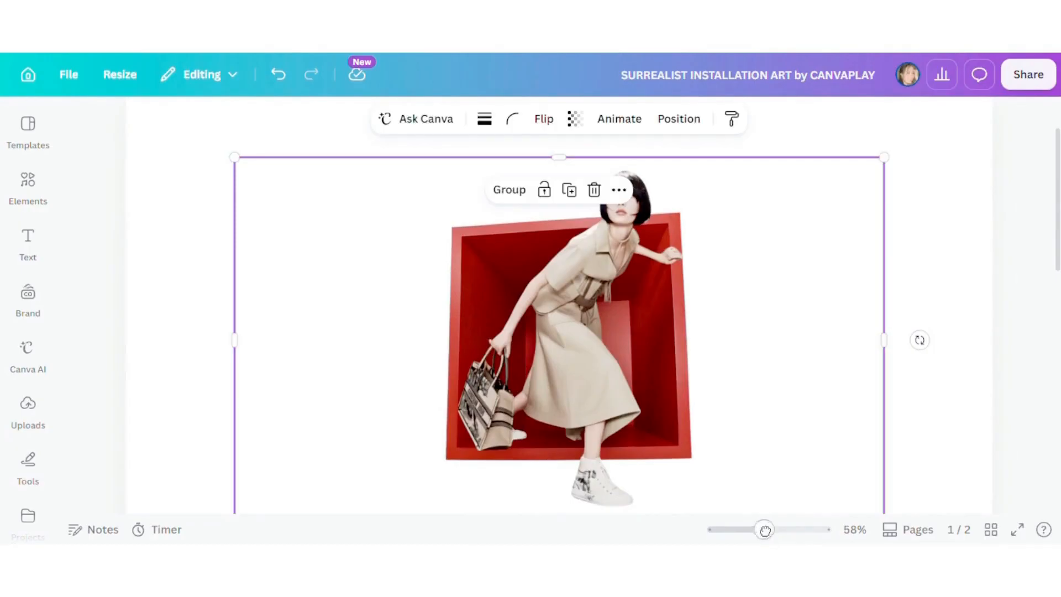
drag(765, 531, 756, 530)
click(872, 348)
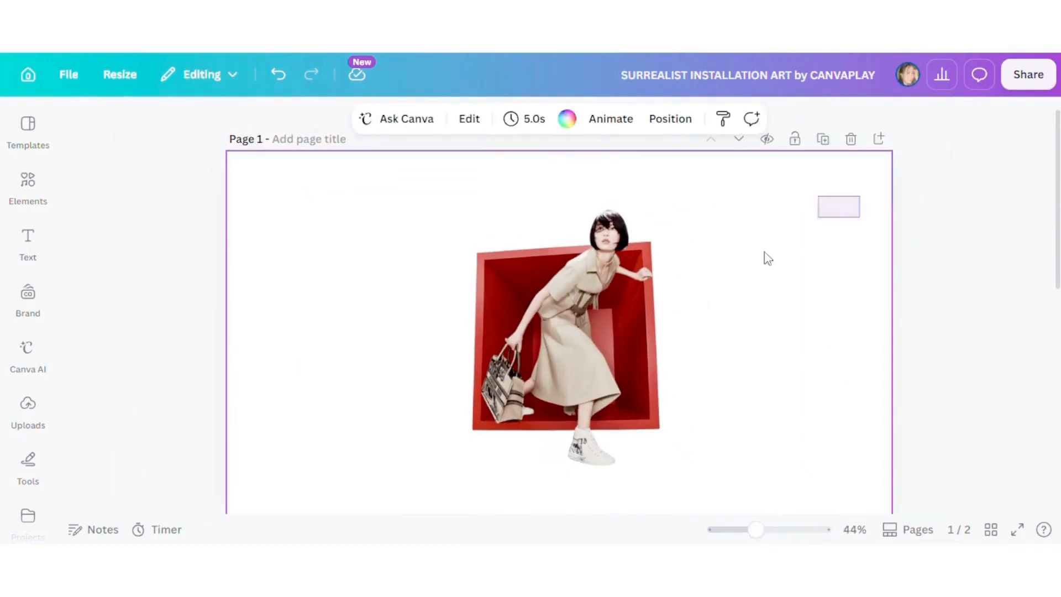
drag(860, 197, 438, 375)
click(510, 167)
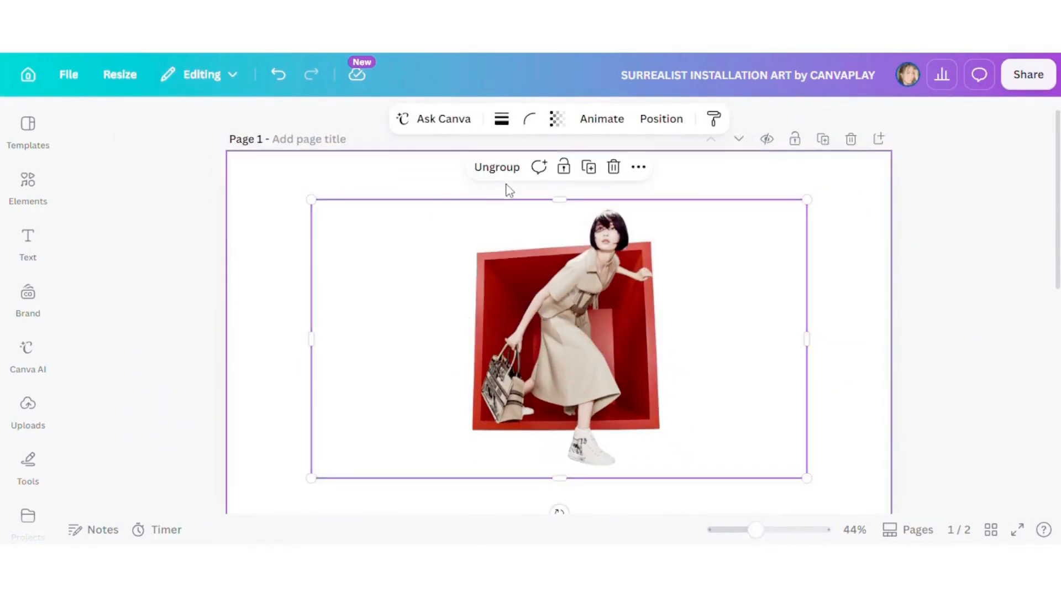
Move the grouped woman and box onto the tree page and delete the blank first page
scroll(670, 406, down, 1)
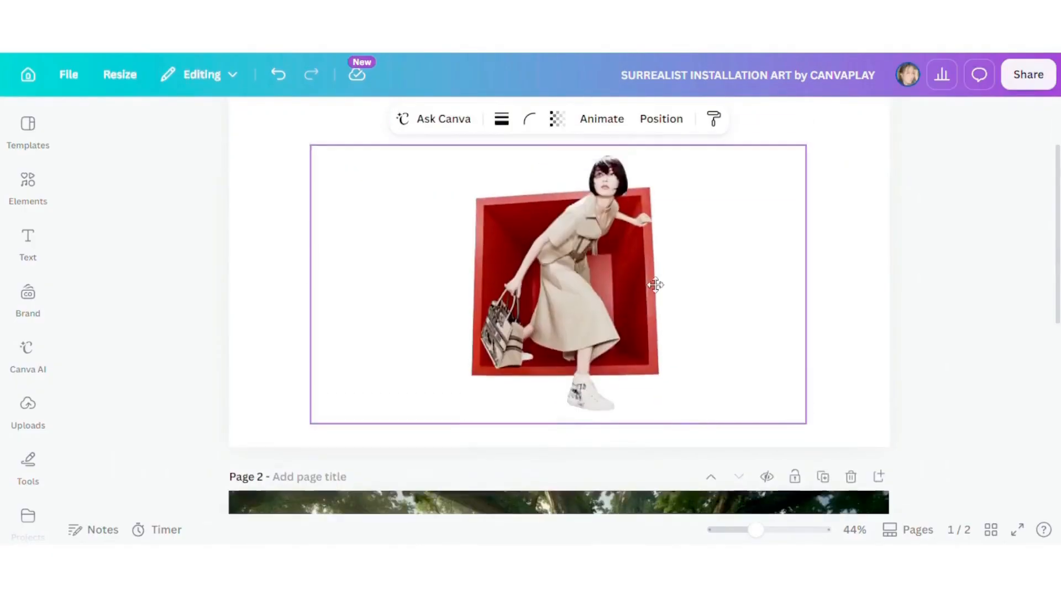
drag(656, 279, 657, 305)
scroll(686, 293, down, 2)
drag(673, 235, 704, 529)
scroll(734, 429, up, 3)
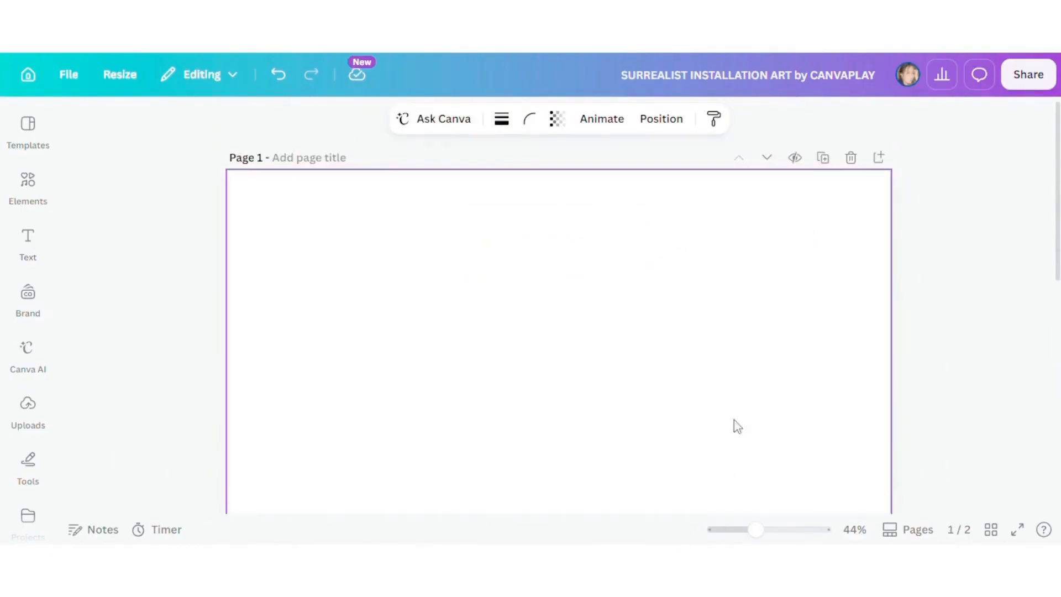
click(851, 160)
Shrink the woman-and-box group and place it on the path left of the tree trunk
scroll(691, 283, up, 2)
drag(806, 197, 630, 366)
scroll(629, 364, down, 2)
drag(484, 340, 490, 387)
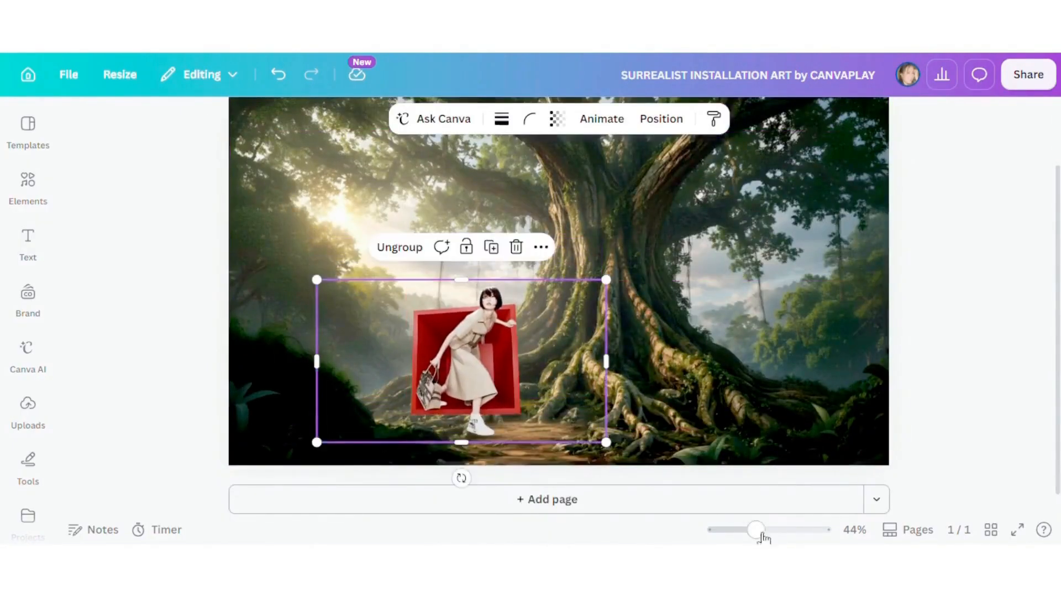
Shift the woman-and-box group further left of the trunk and enlarge it from its upper corner
drag(763, 532, 774, 532)
scroll(405, 357, down, 3)
drag(392, 304, 346, 321)
scroll(613, 211, up, 1)
drag(600, 209, 666, 172)
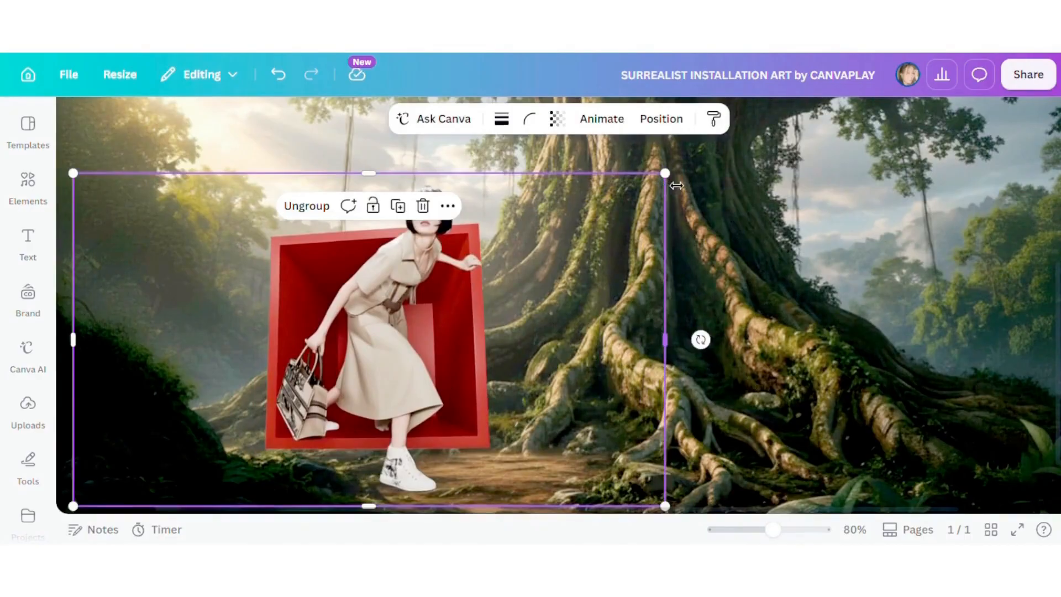
Enlarge the woman-and-box group slightly from its lower corner and adjust its position on the forest ground
click(733, 353)
click(619, 496)
drag(668, 502, 697, 519)
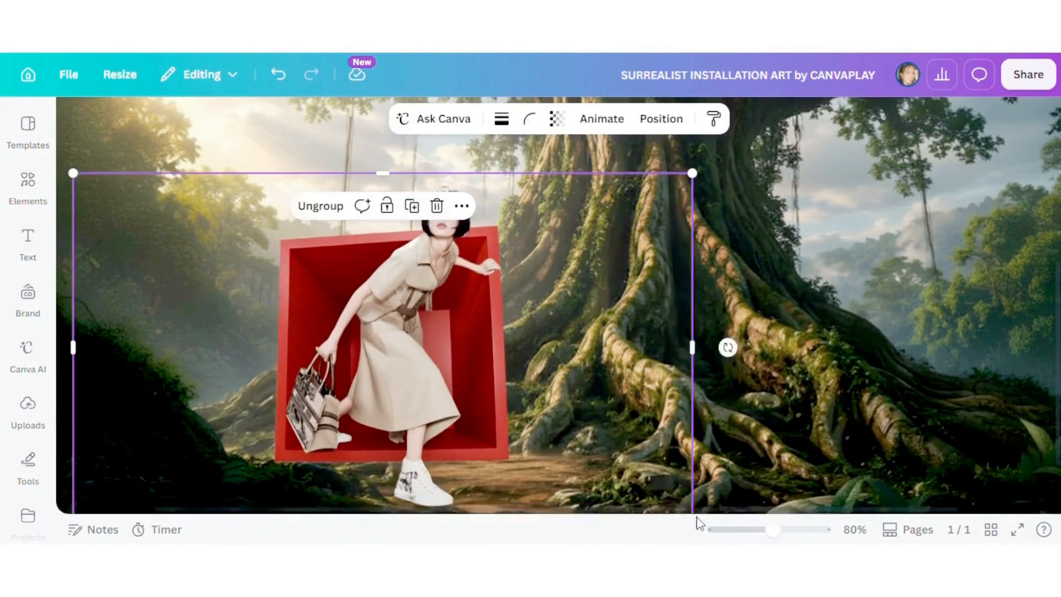
scroll(553, 409, down, 2)
drag(441, 314, 443, 289)
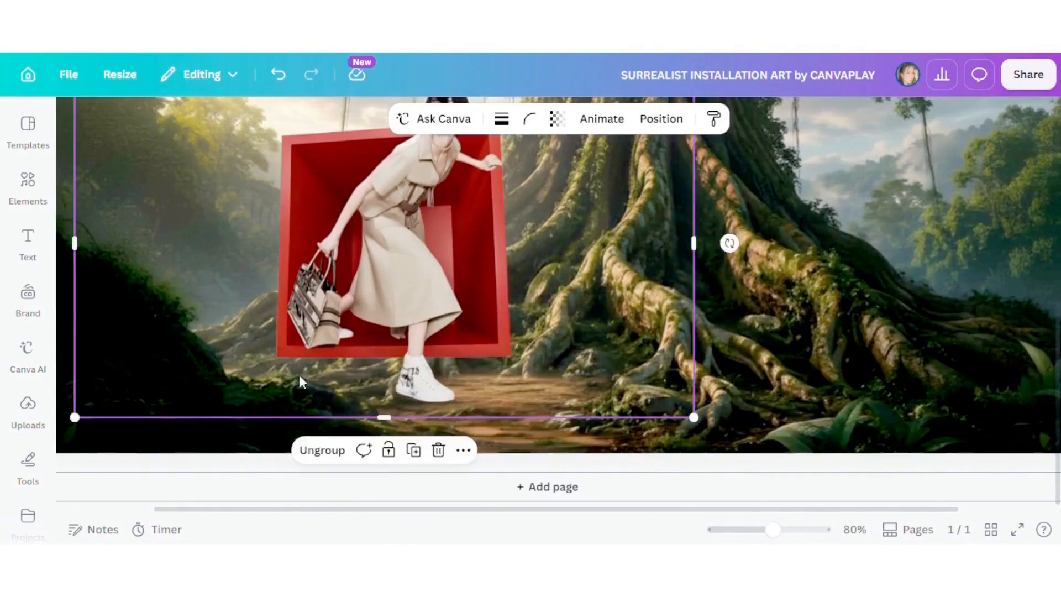
Enlarge the woman-and-box group a little more and fine-tune its placement so it stands on the path beside the roots
drag(76, 416, 28, 426)
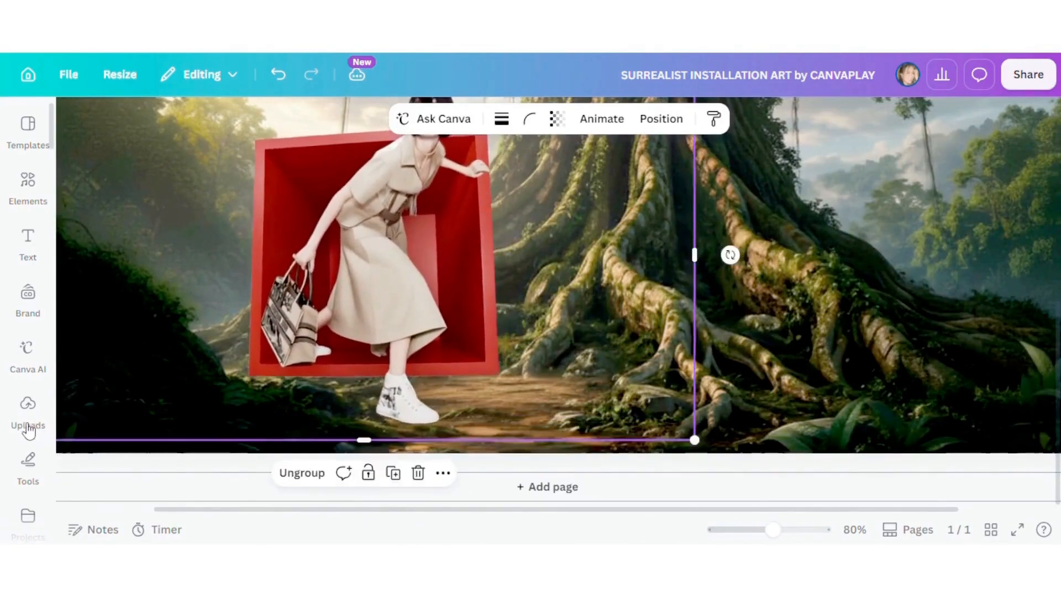
scroll(694, 379, up, 5)
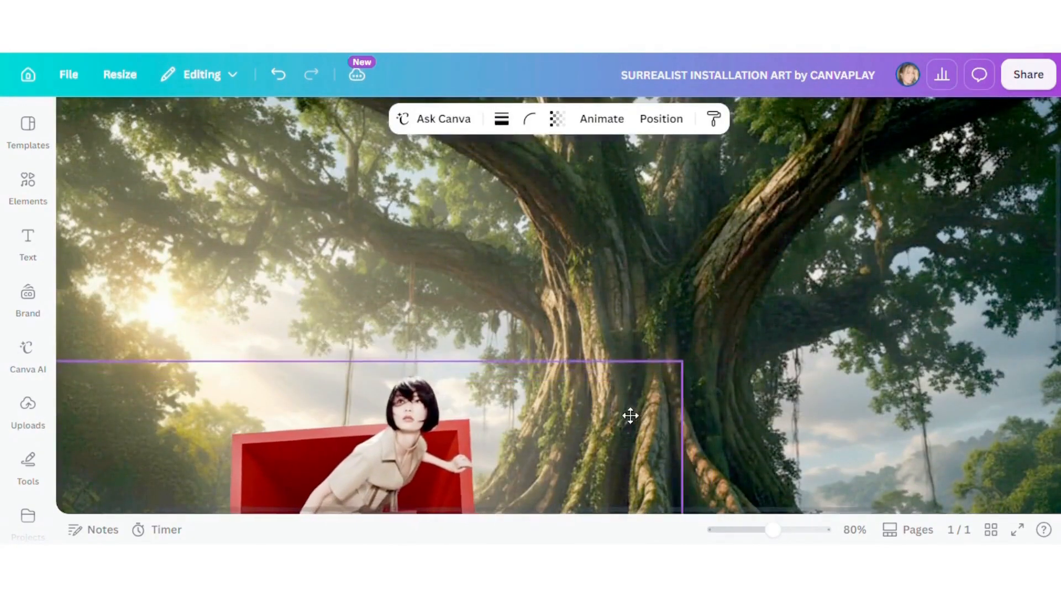
scroll(630, 418, down, 5)
drag(675, 437, 702, 446)
drag(595, 382, 594, 376)
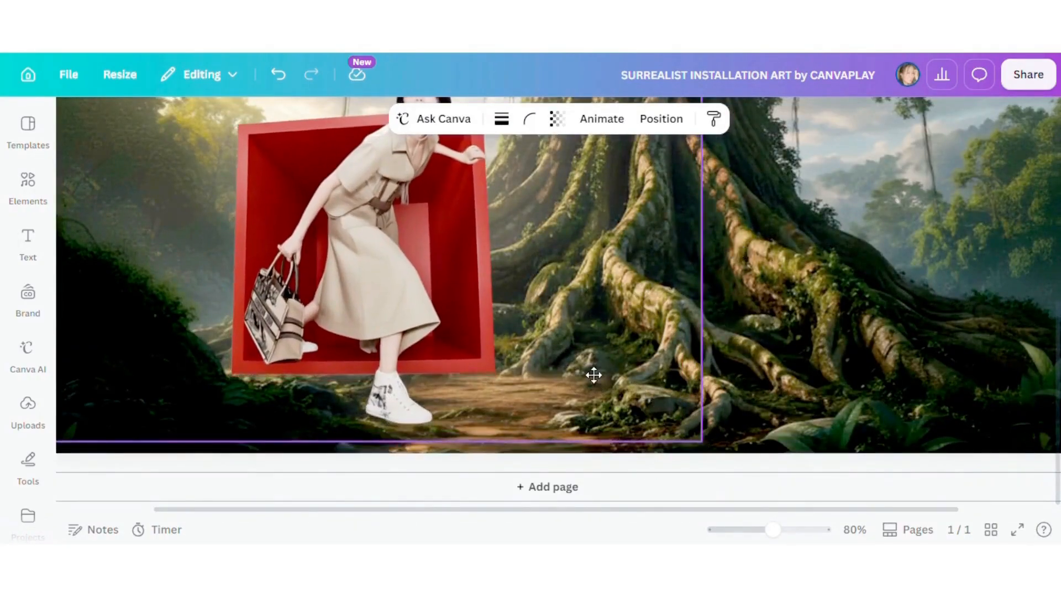
scroll(523, 326, up, 5)
scroll(522, 326, down, 3)
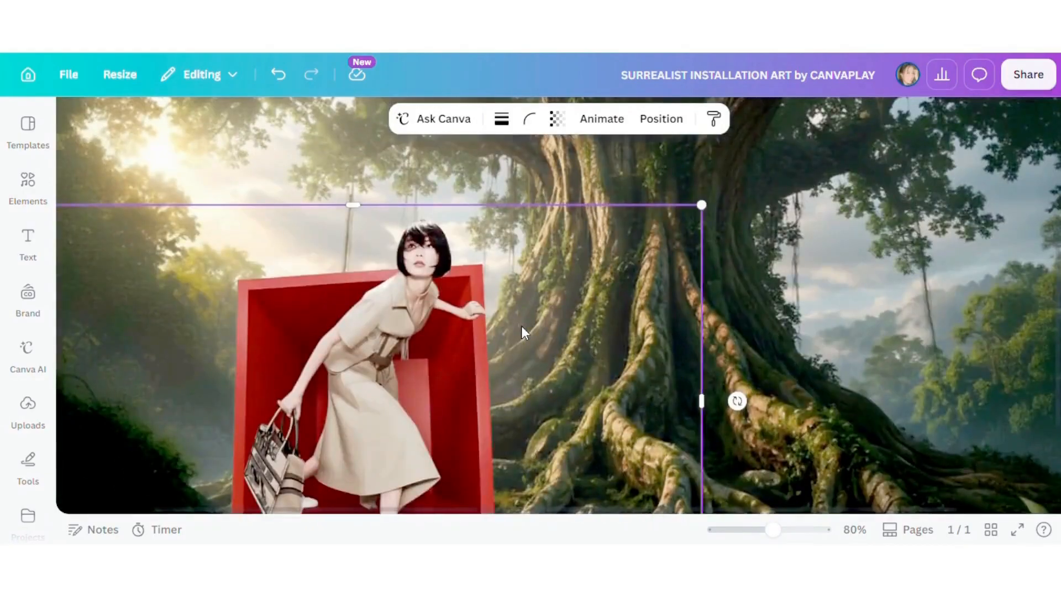
drag(773, 529, 754, 527)
click(943, 419)
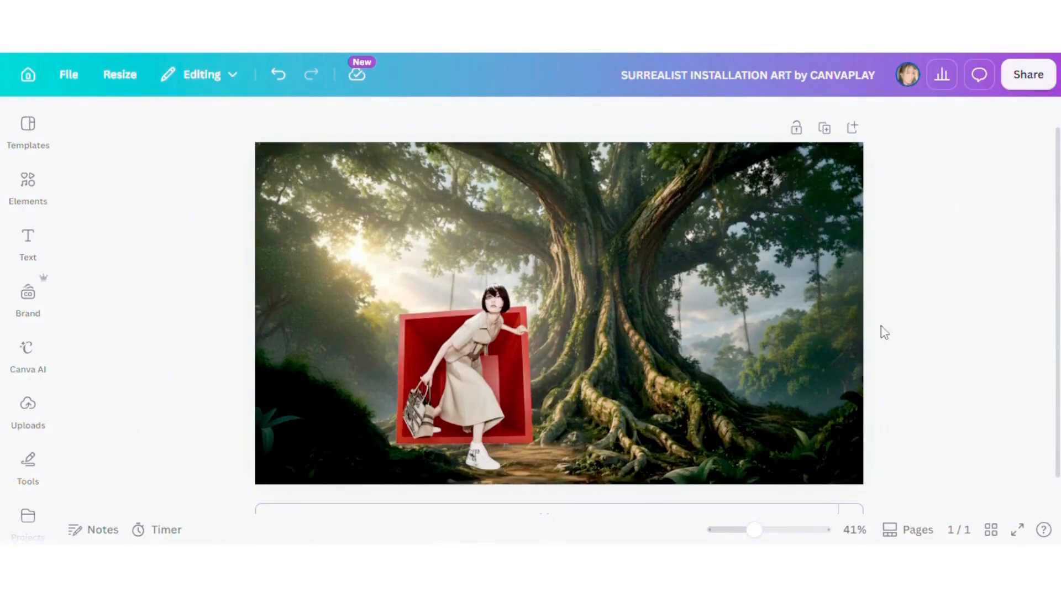
Add the "Sunlight special lens flare light effect" element from the recently used elements to the forest scene
click(33, 193)
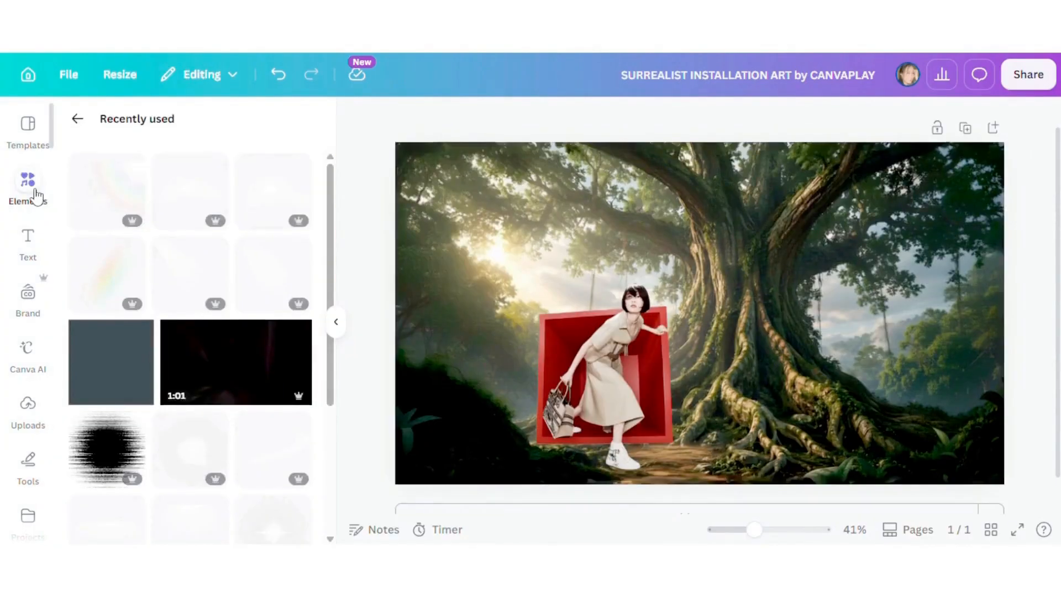
click(135, 168)
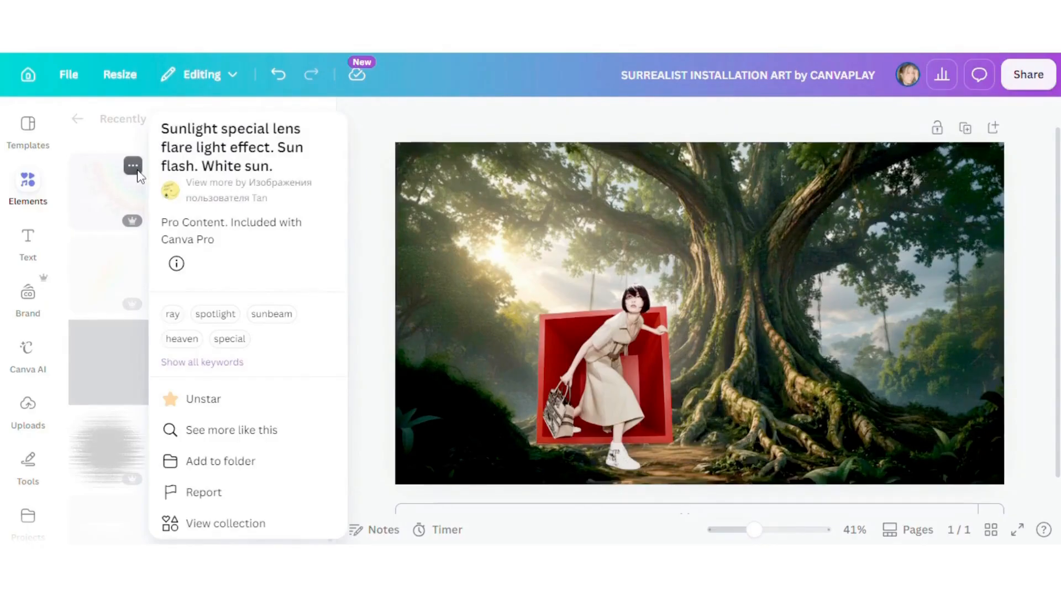
click(138, 177)
click(113, 189)
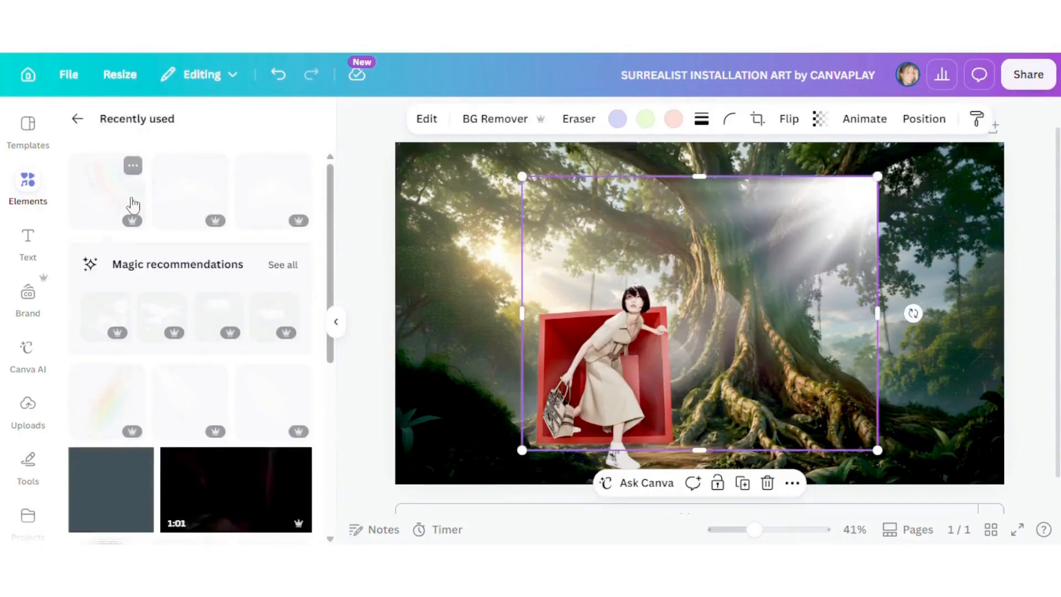
Flip the sunlight flare horizontally and move it so its rays come from the forest scene's upper-left corner
click(335, 321)
click(650, 119)
click(651, 159)
drag(590, 291, 445, 232)
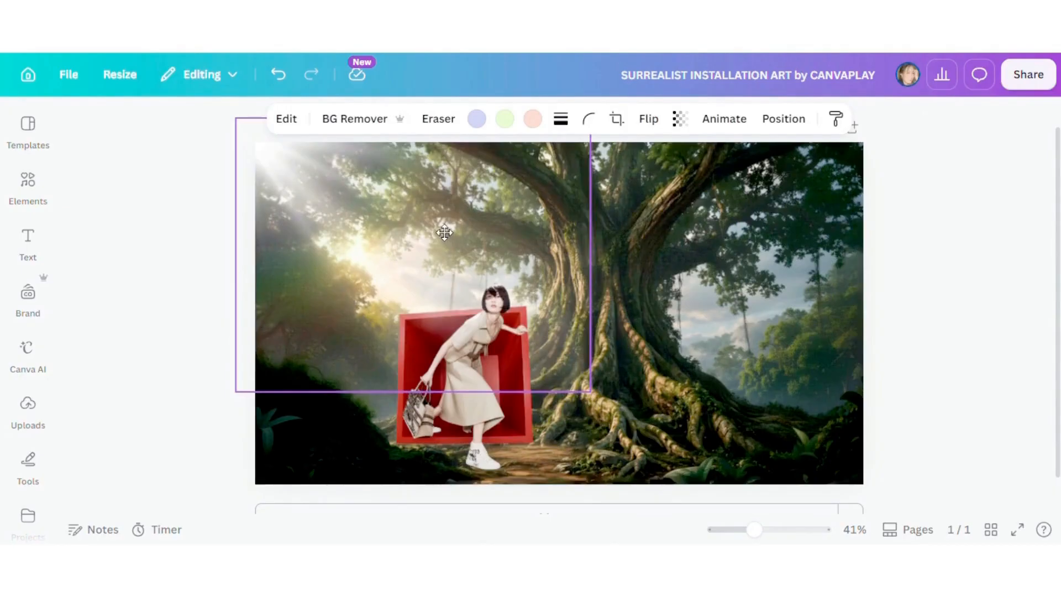
click(904, 356)
drag(755, 530, 758, 528)
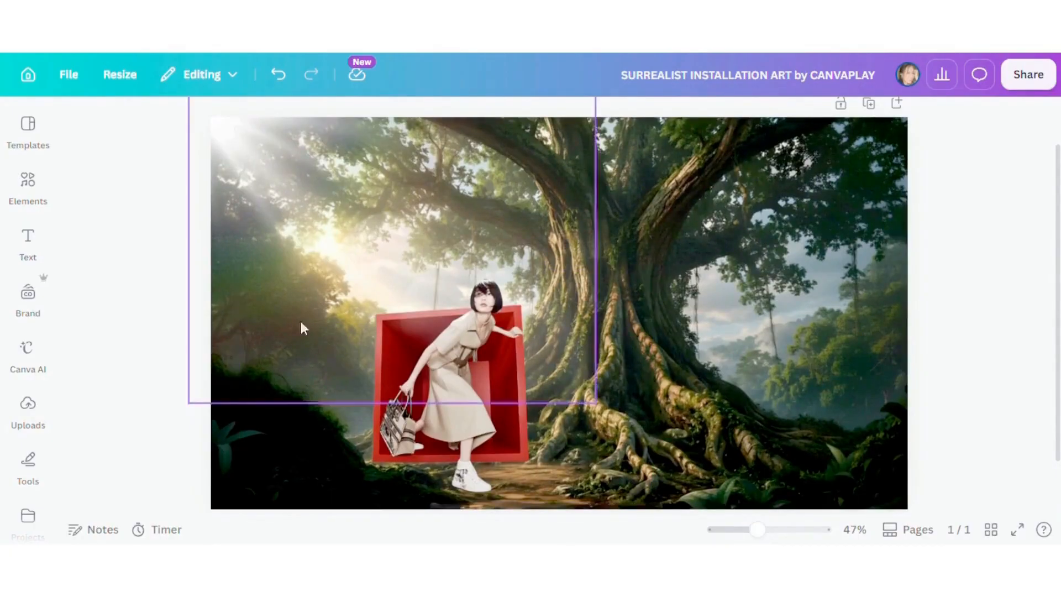
Add the Rainbow Light Leak Blur element and place it over the woman and the red box
click(27, 185)
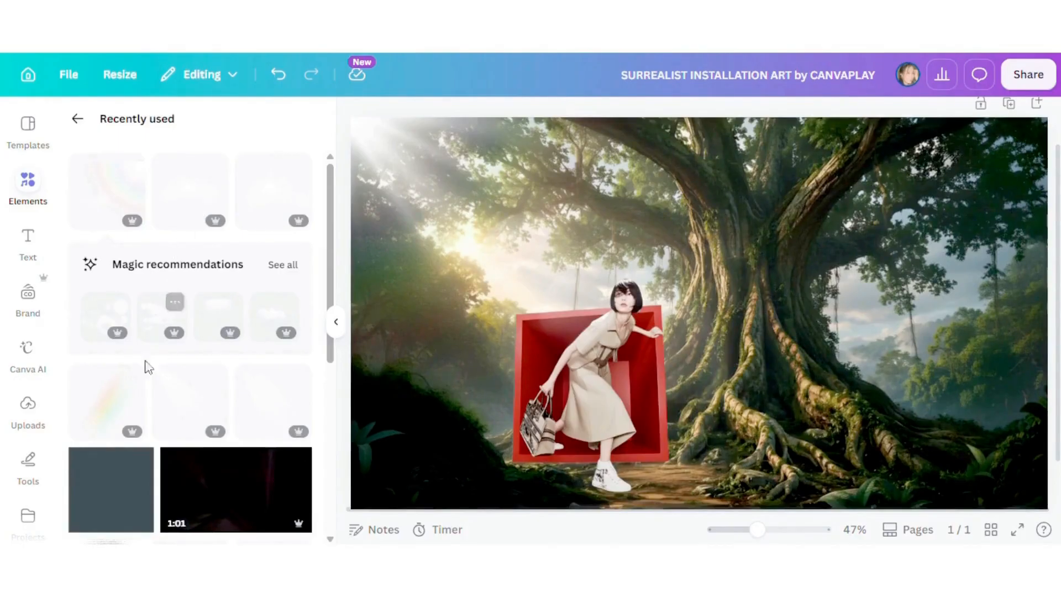
click(133, 378)
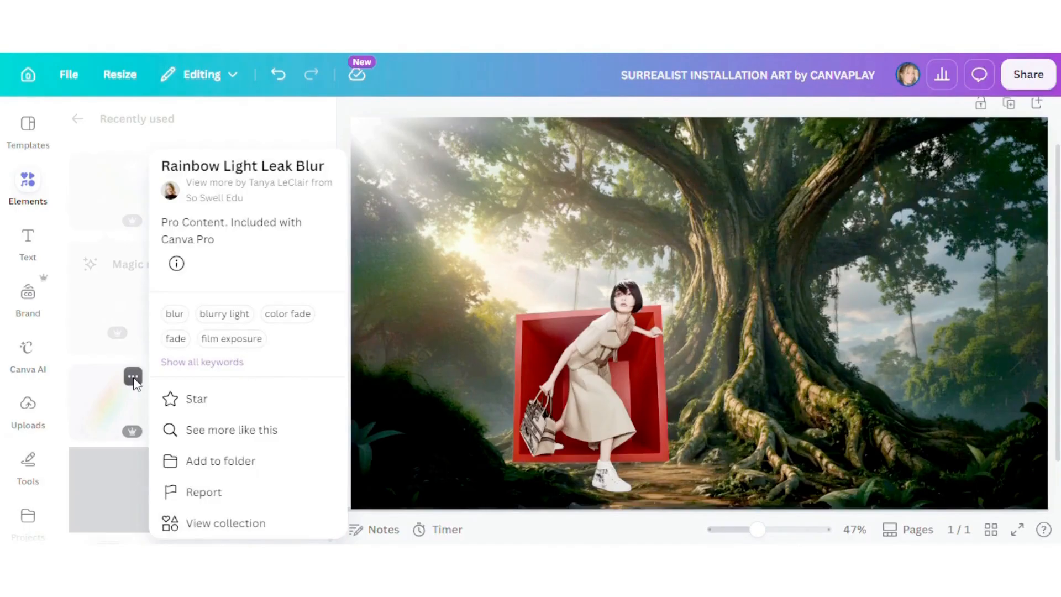
click(112, 403)
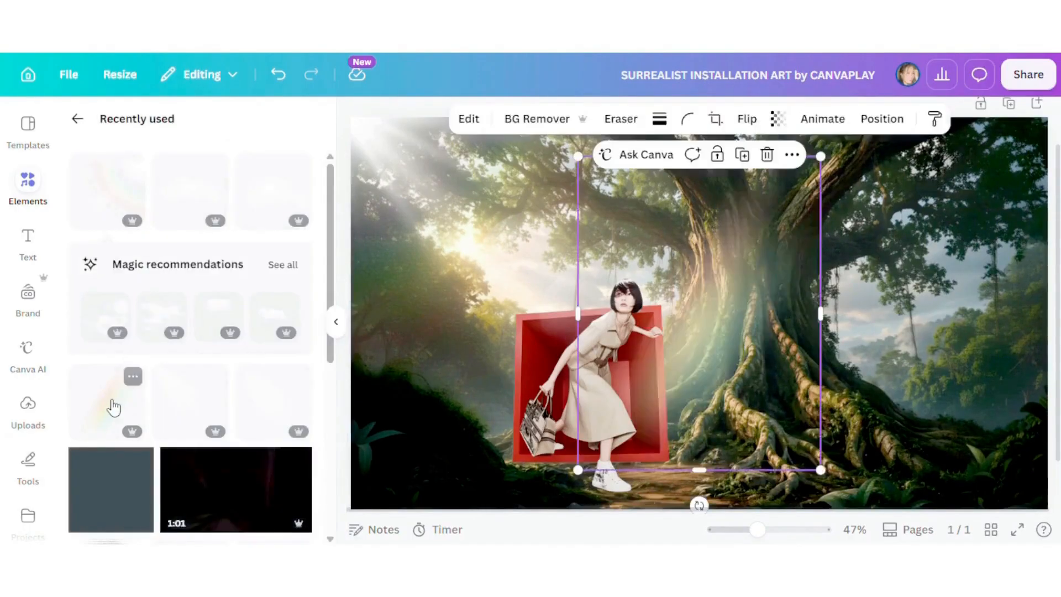
click(337, 322)
drag(757, 530, 750, 529)
drag(556, 277, 497, 330)
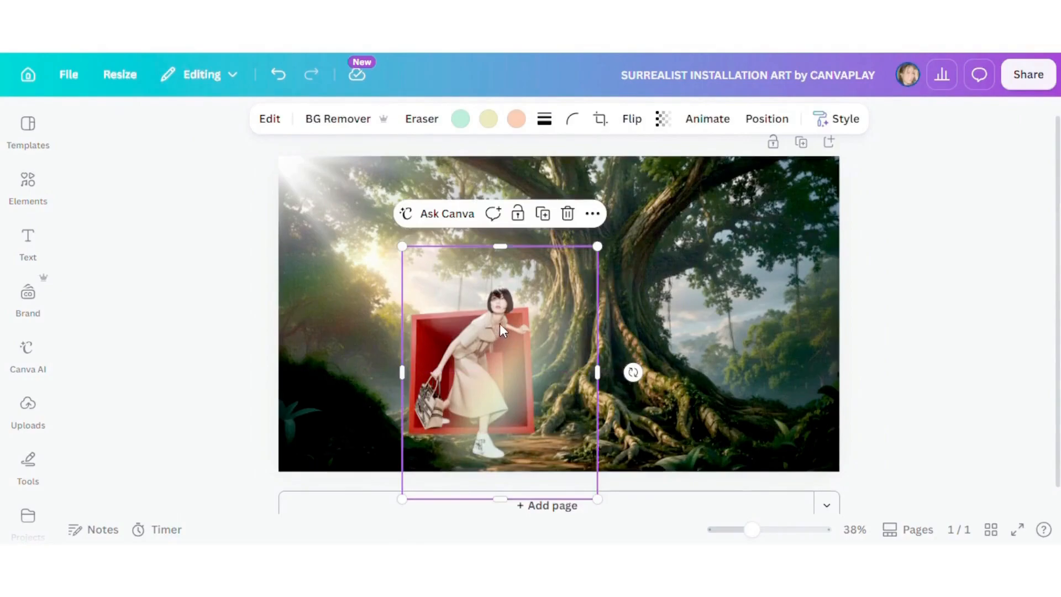
Reorder the layers so the rainbow light leak sits behind the woman-and-box group
click(768, 118)
click(253, 198)
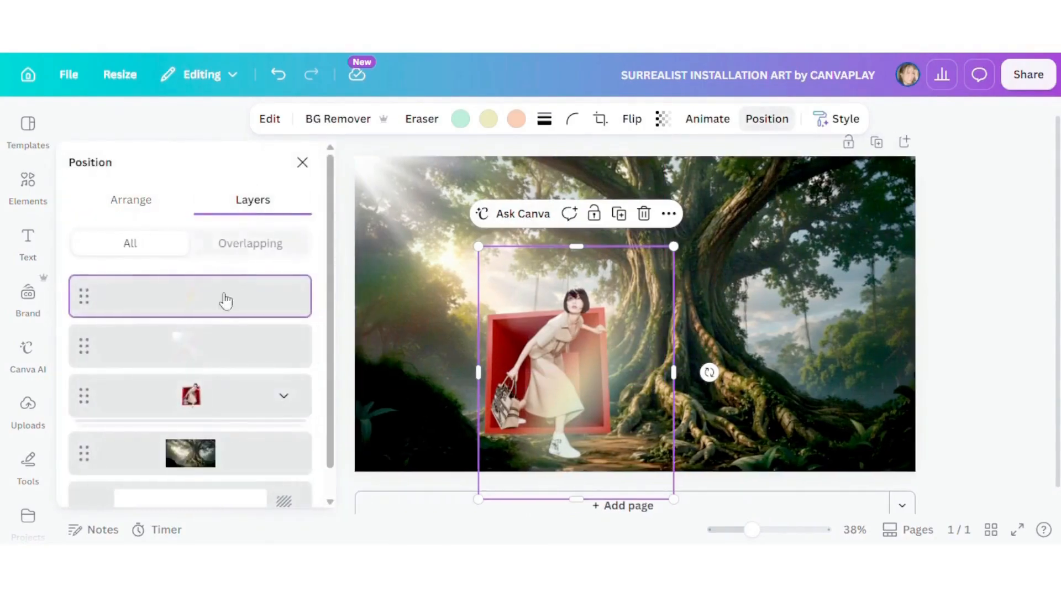
scroll(213, 314, down, 1)
drag(209, 277, 204, 398)
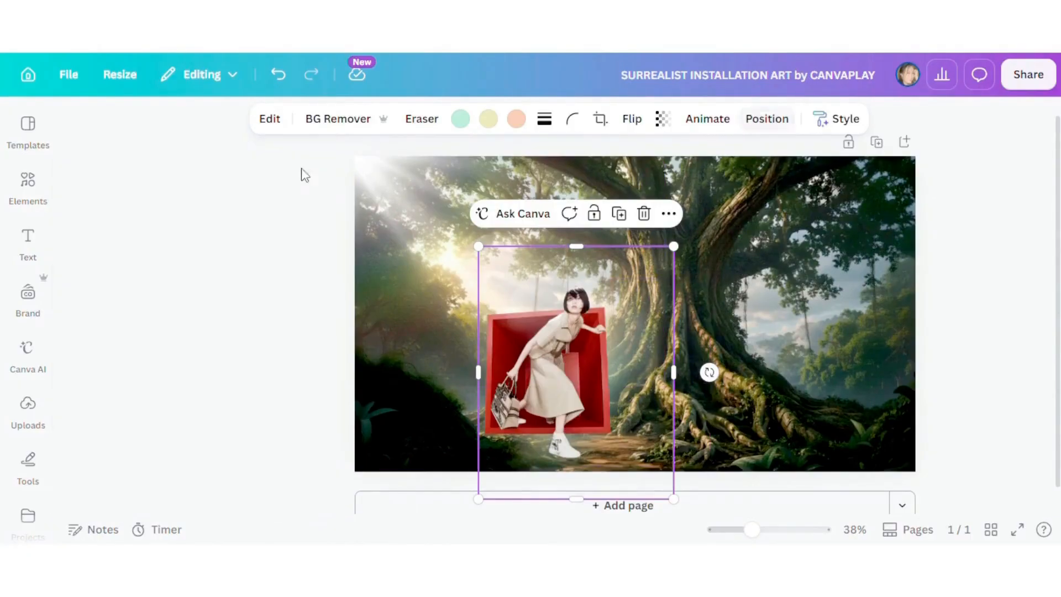
click(303, 162)
click(900, 334)
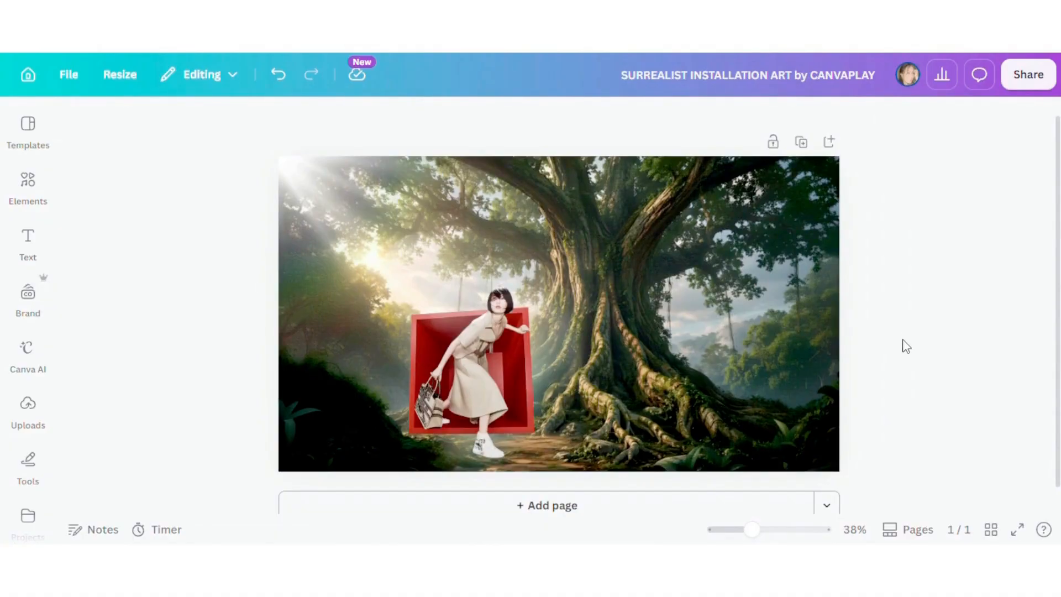
drag(753, 531, 761, 529)
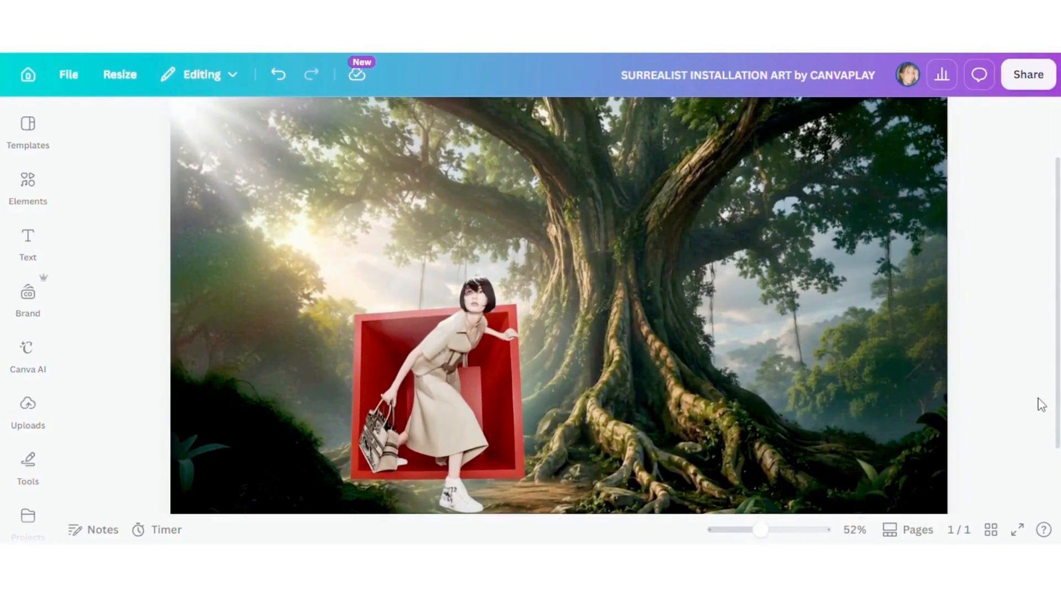
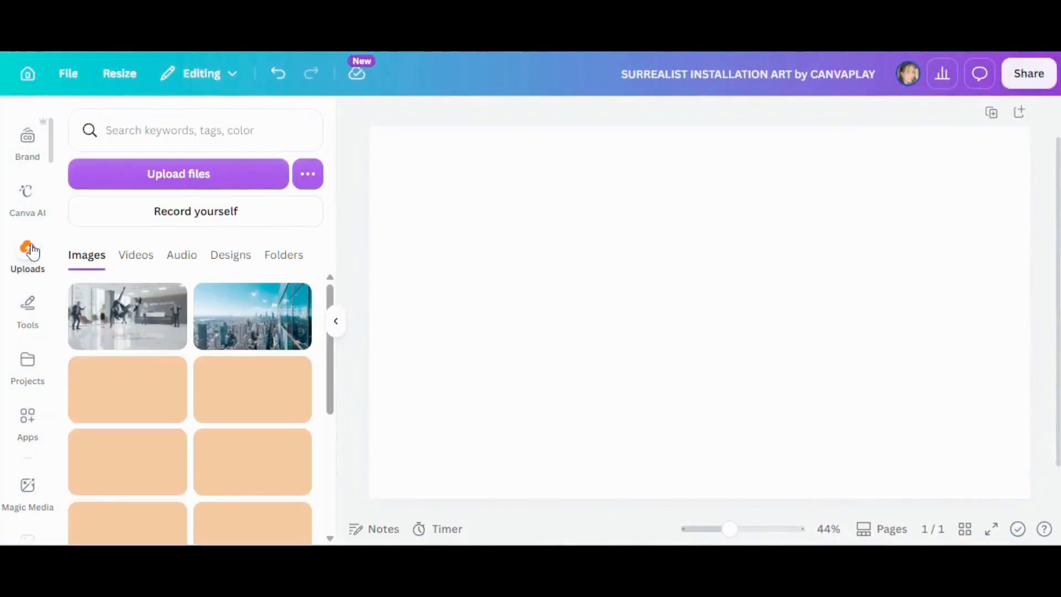
Place the uploaded office photo of the falling businessman on the blank page
click(124, 327)
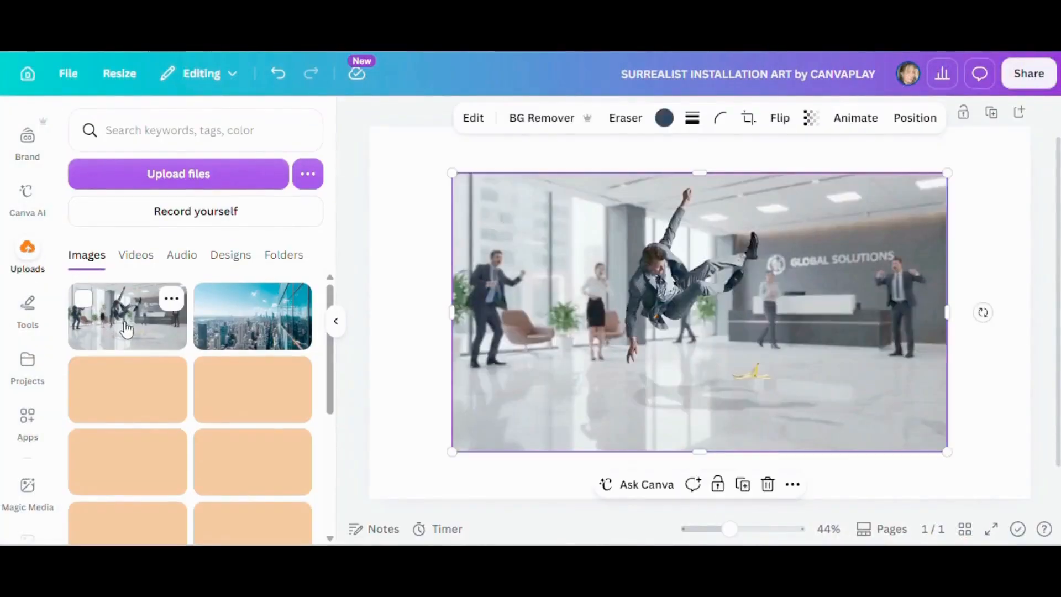
click(336, 321)
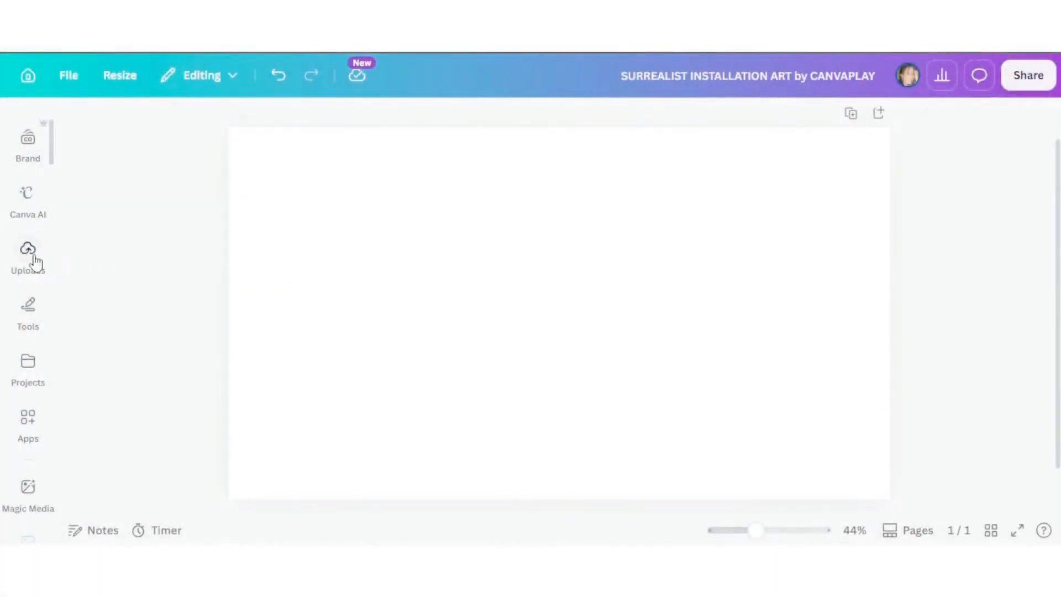
Add the uploaded city skyline photo to the blank page and set it as the page background
click(34, 260)
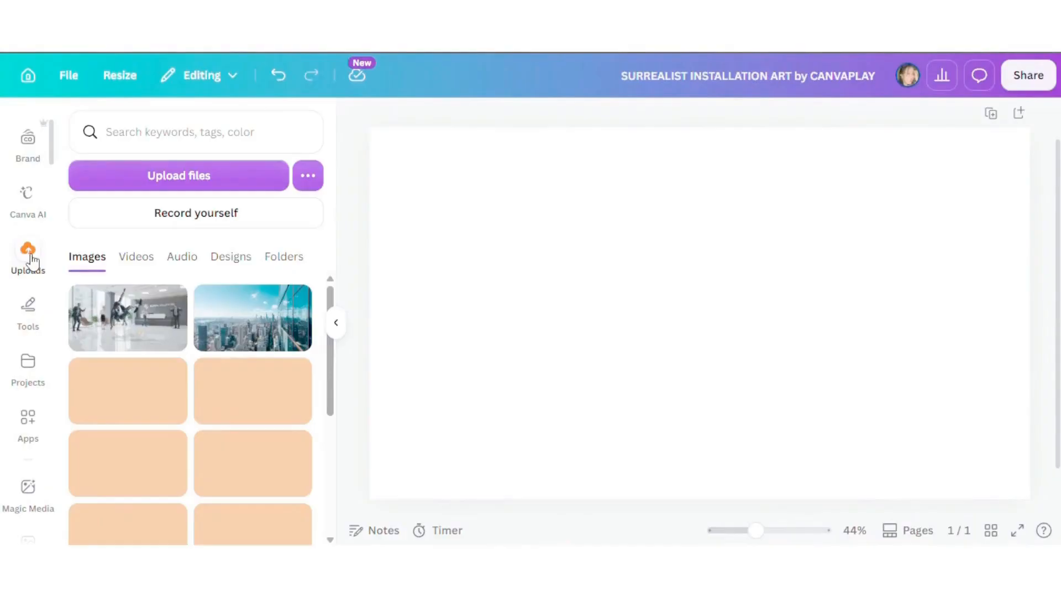
click(269, 332)
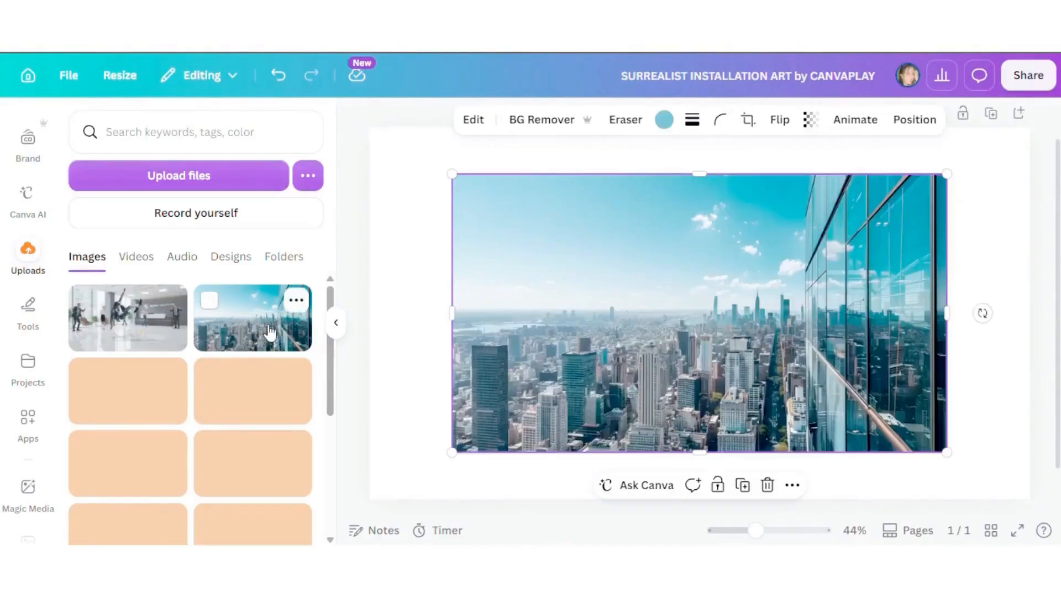
click(337, 330)
right_click(433, 346)
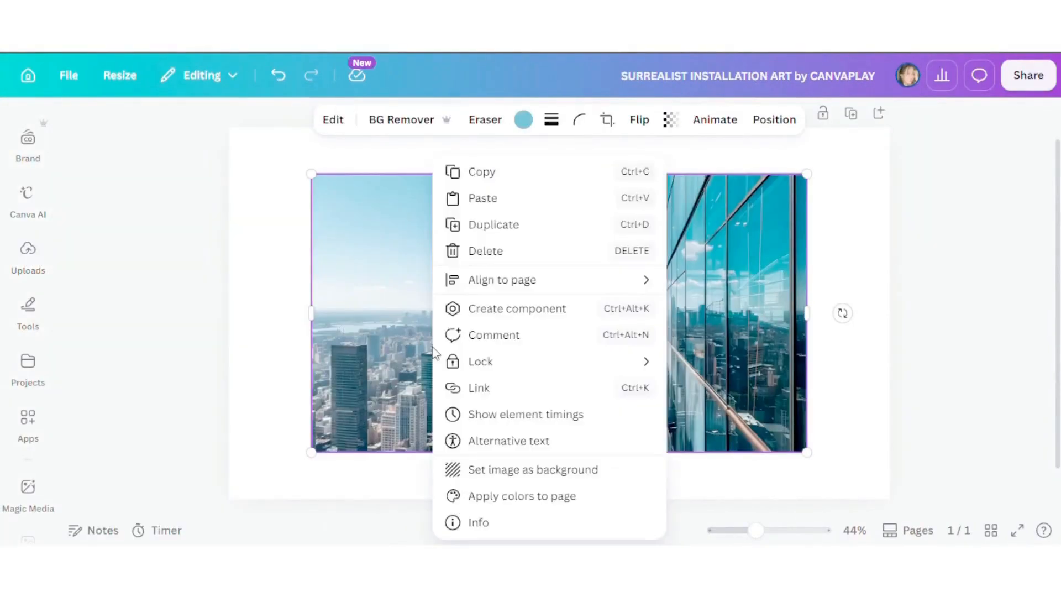
click(523, 470)
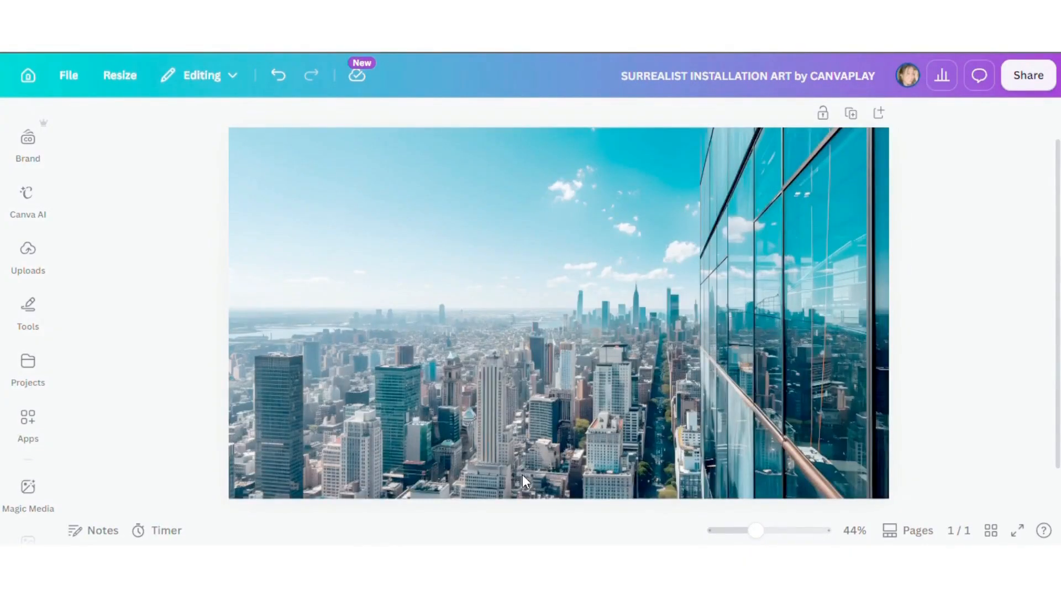
Add the office photo of the falling businessman, align it to the page's top and left, and enlarge it to fill the page
click(28, 257)
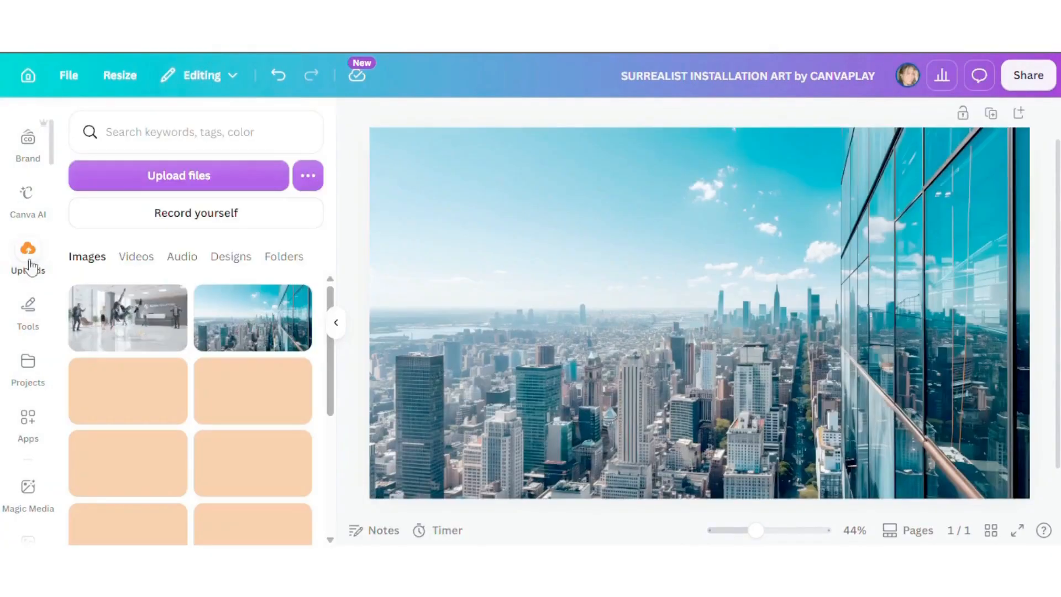
click(94, 311)
click(336, 326)
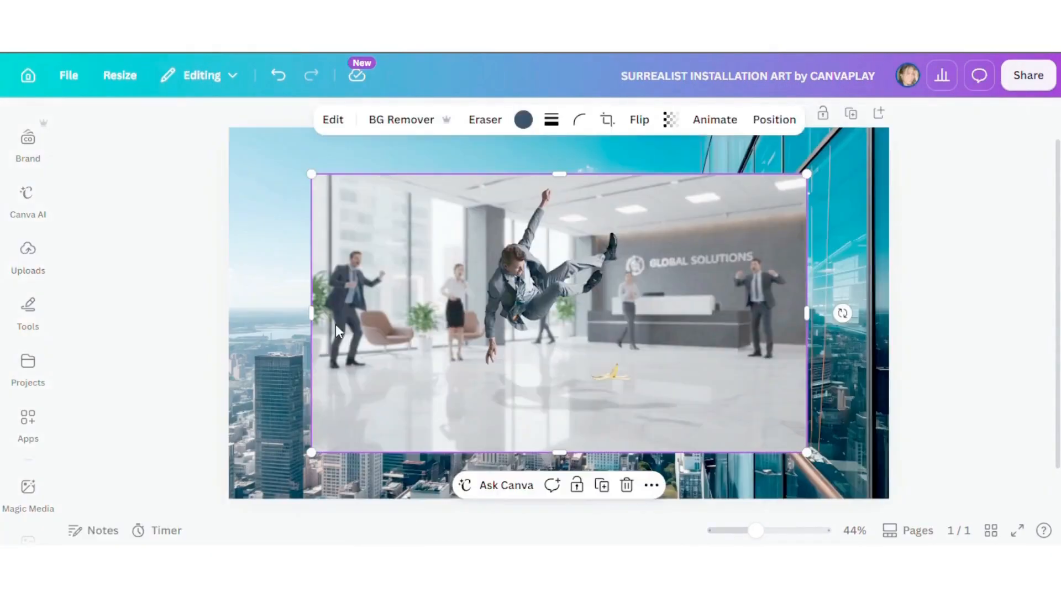
click(761, 128)
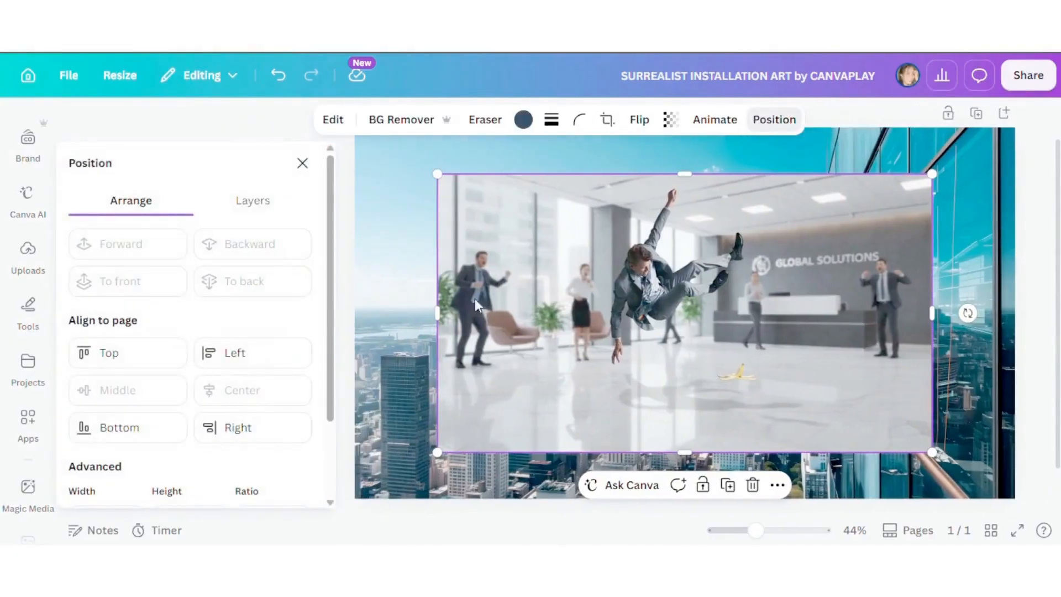
click(135, 355)
click(247, 360)
drag(849, 408, 1015, 499)
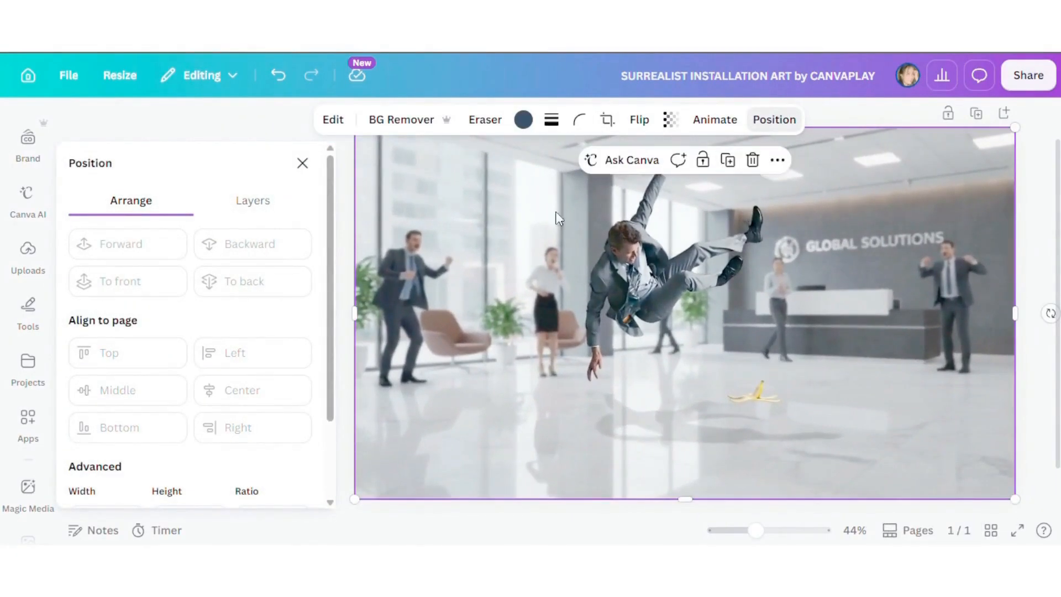
Remove the background from the office photo, leaving the falling businessman over the city skyline
click(390, 119)
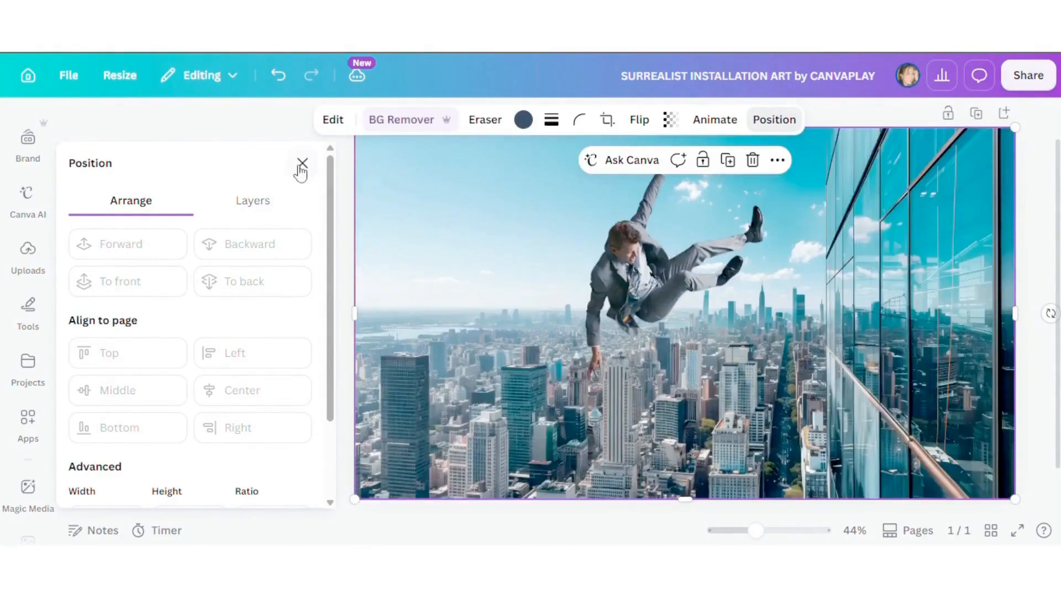
click(301, 165)
click(973, 301)
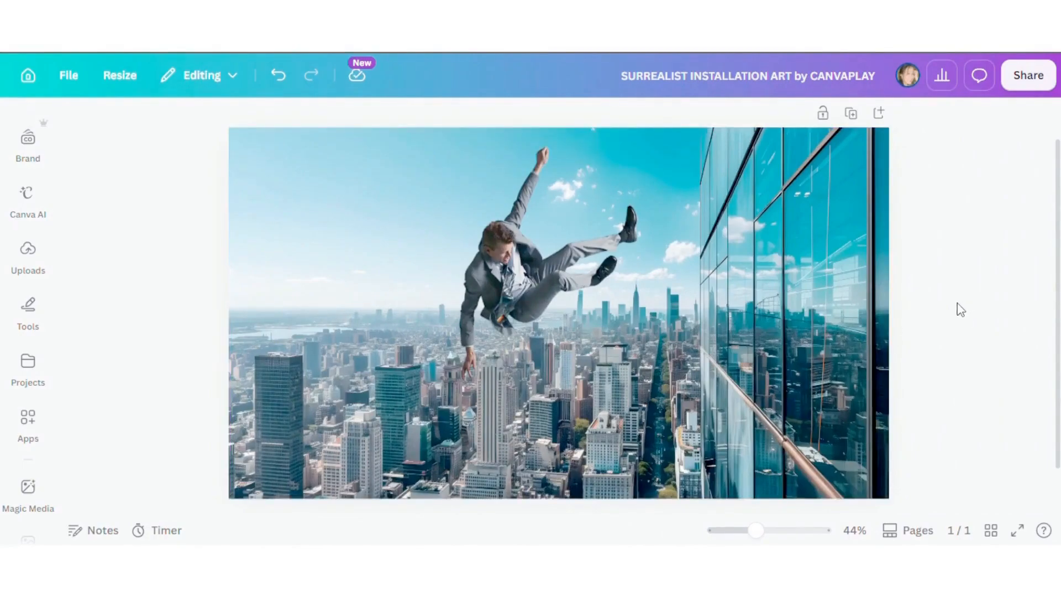
Add the 3D Marble Abstract Square Frame element and position it over the falling businessman
scroll(14, 224, down, 3)
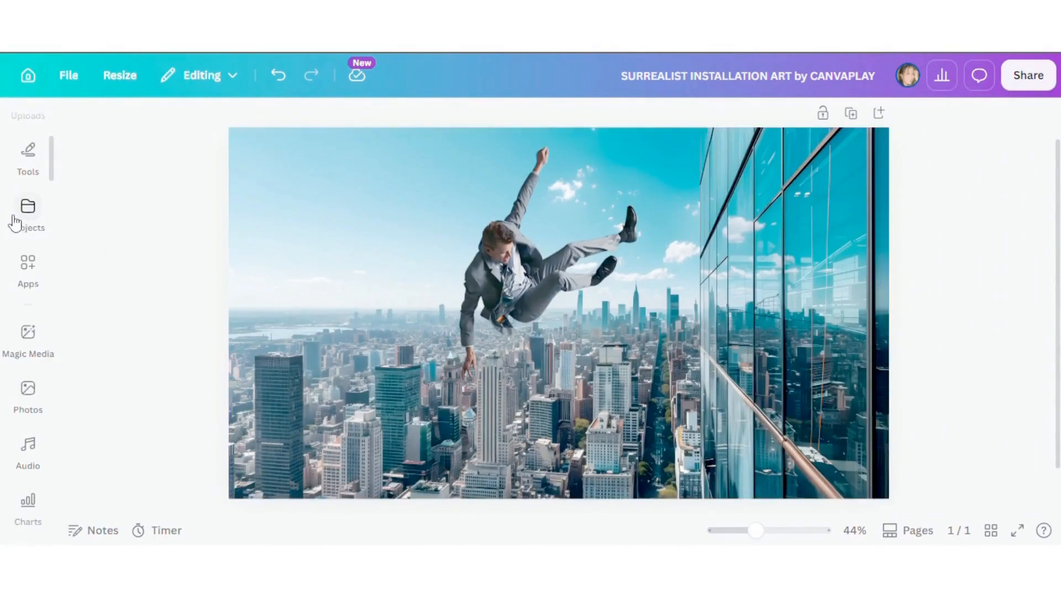
scroll(14, 224, up, 3)
click(26, 188)
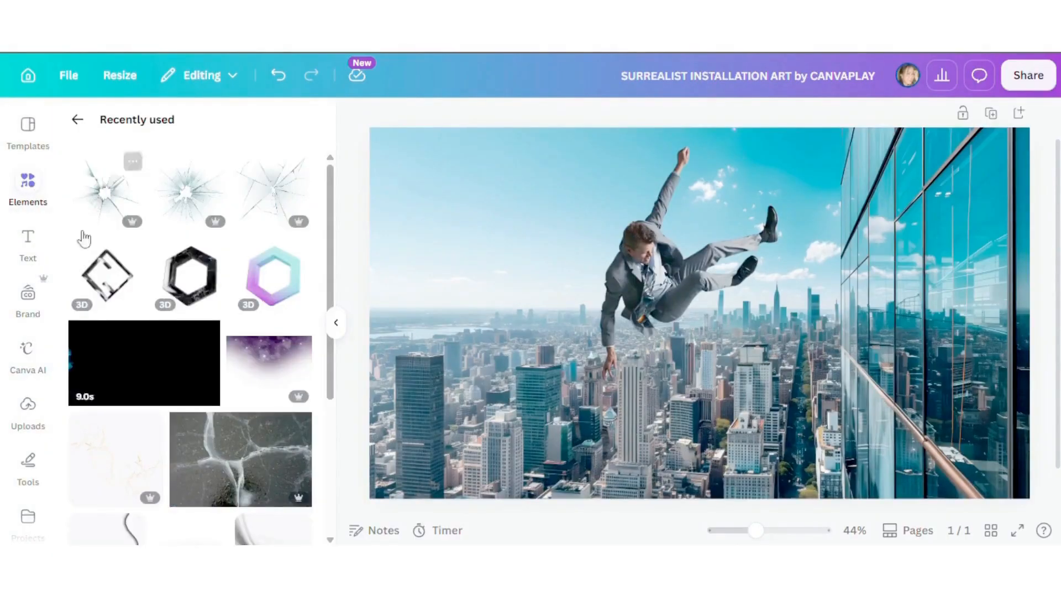
click(133, 251)
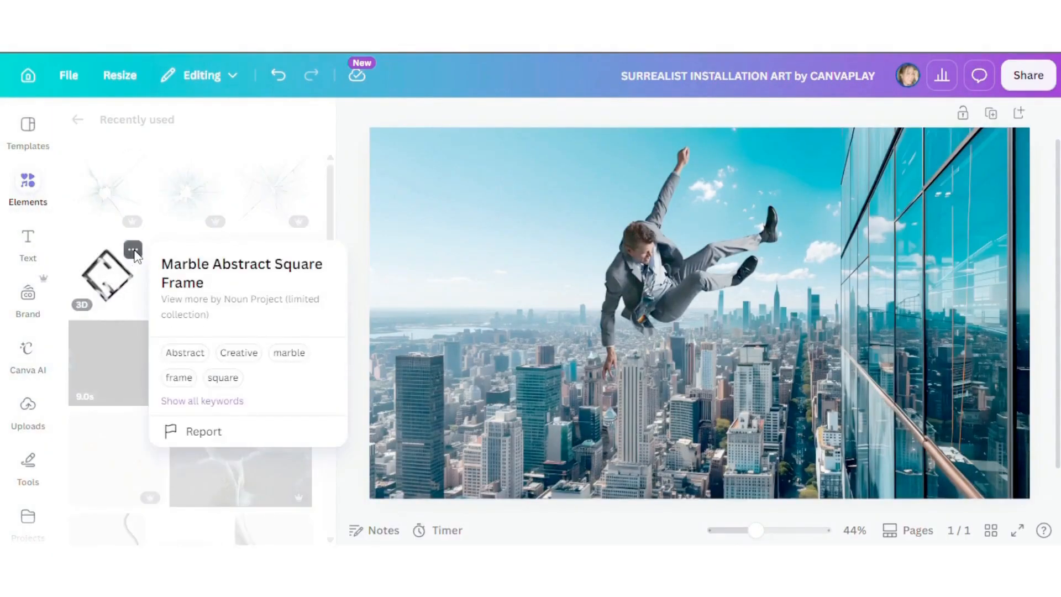
click(116, 285)
click(336, 322)
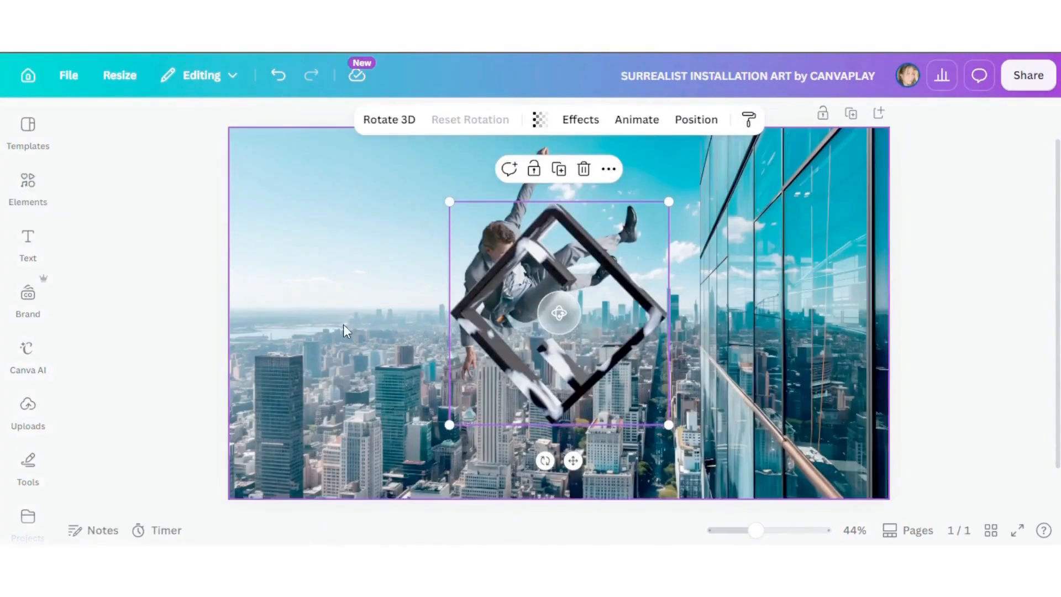
drag(582, 384, 551, 358)
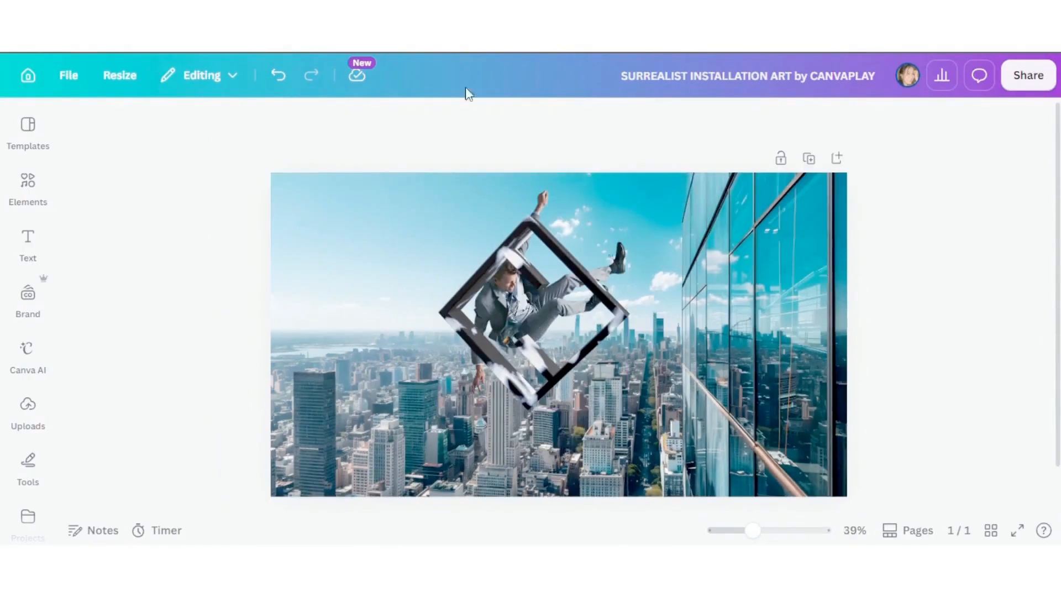
Reorder the layers so the square frame sits behind the falling businessman
click(532, 307)
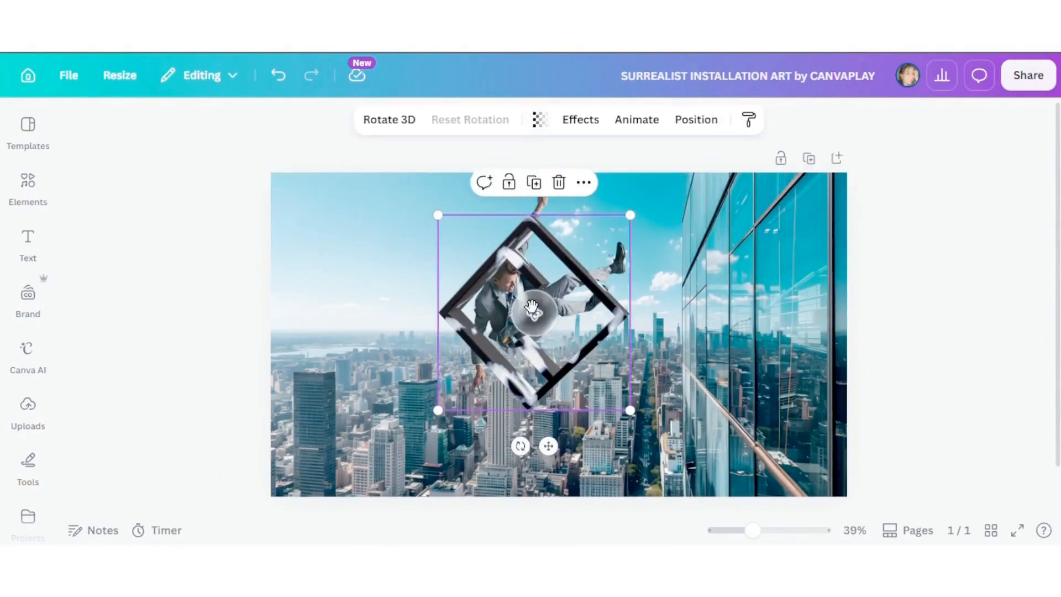
click(700, 133)
drag(276, 264, 274, 336)
click(984, 415)
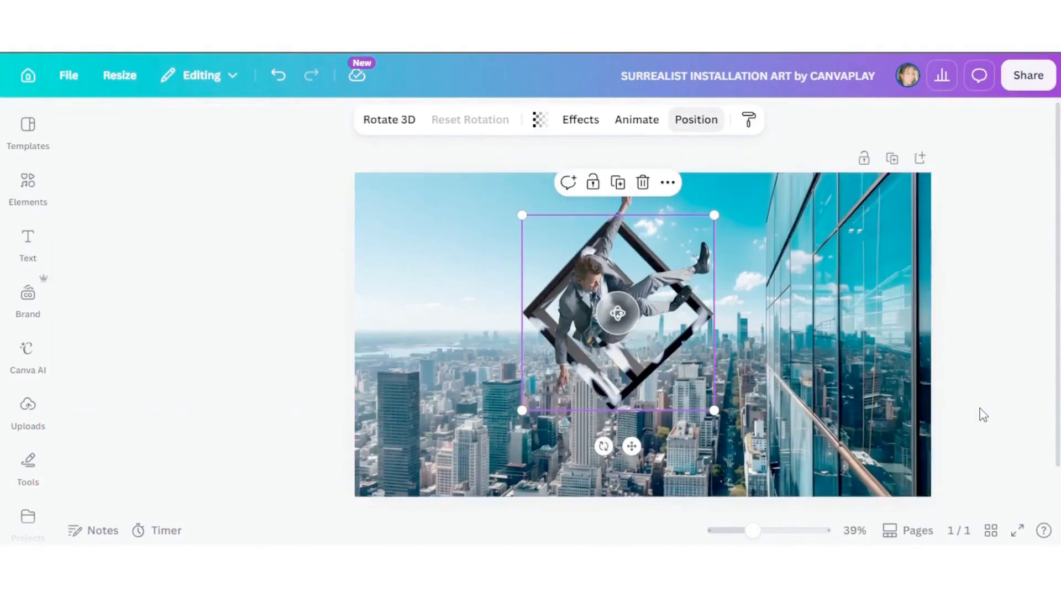
Duplicate the falling businessman cutout and align the copy exactly over the original
drag(753, 530, 766, 531)
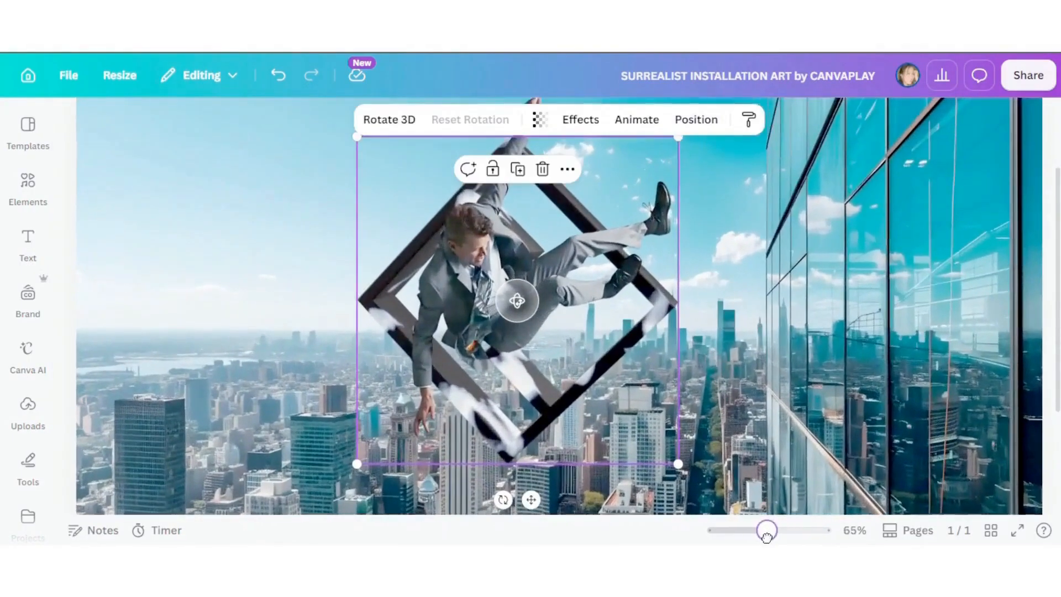
click(833, 307)
click(571, 266)
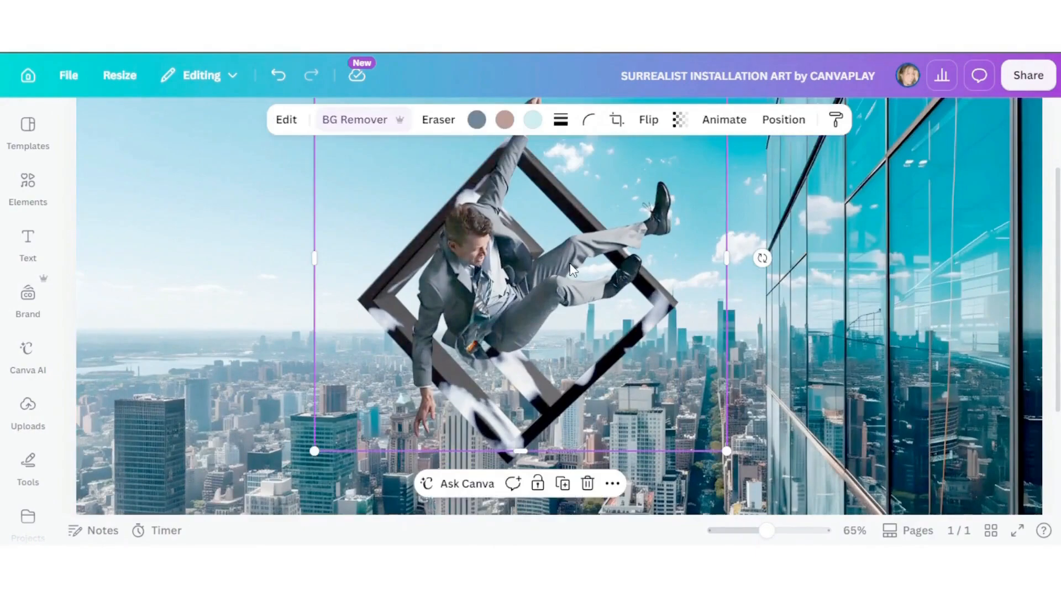
click(563, 484)
drag(614, 296, 606, 287)
Move one businessman copy behind the square frame in the layer order and select the front copy
click(783, 119)
drag(222, 319, 385, 398)
click(248, 306)
click(314, 163)
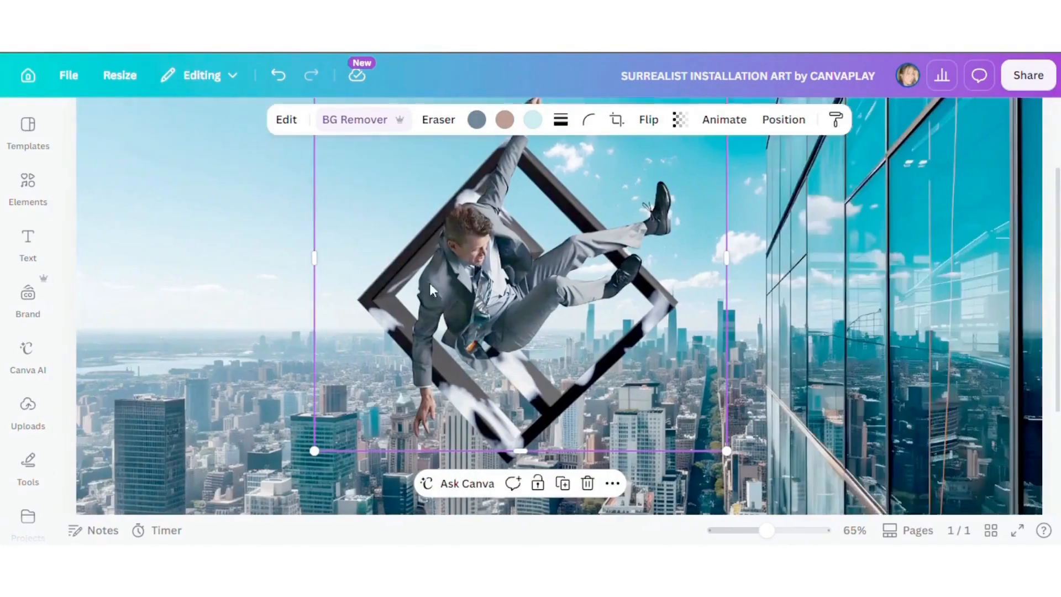
Crop the front businessman copy from the top down so his raised arm passes behind the frame's upper corner
scroll(537, 430, up, 2)
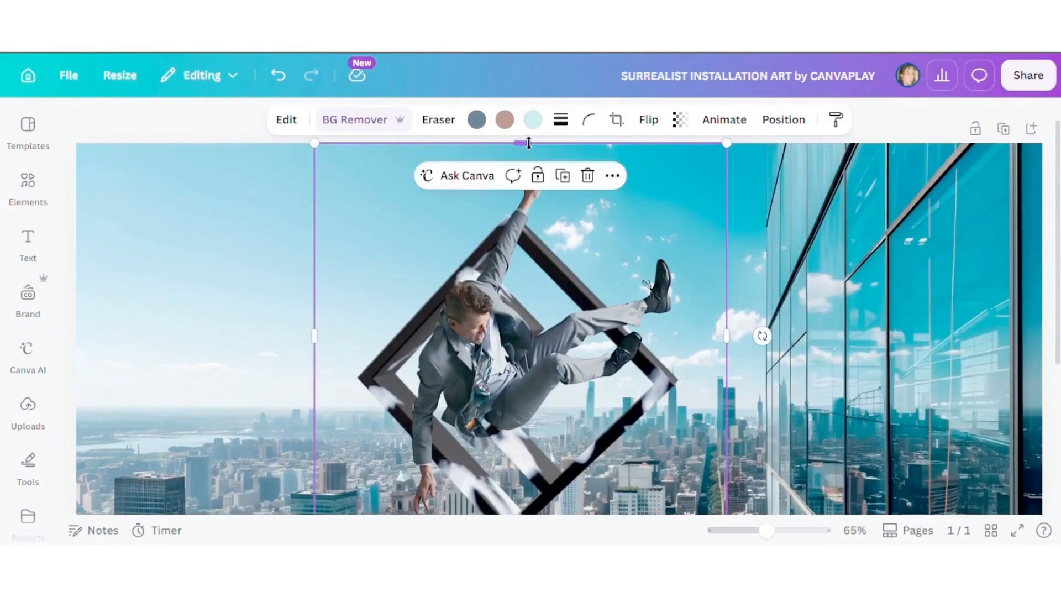
drag(522, 159, 521, 272)
click(861, 273)
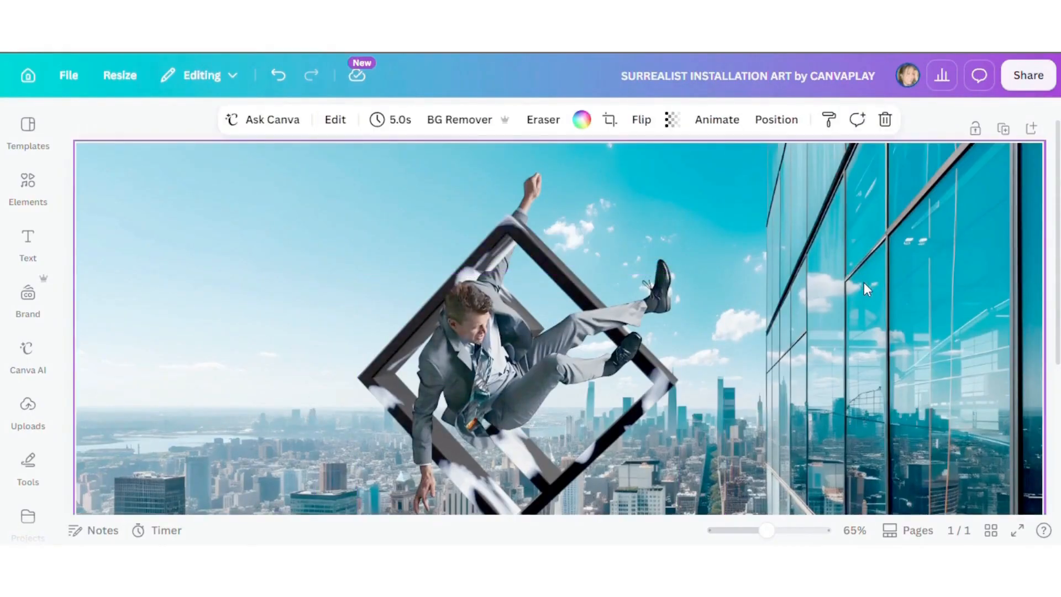
drag(771, 531, 751, 531)
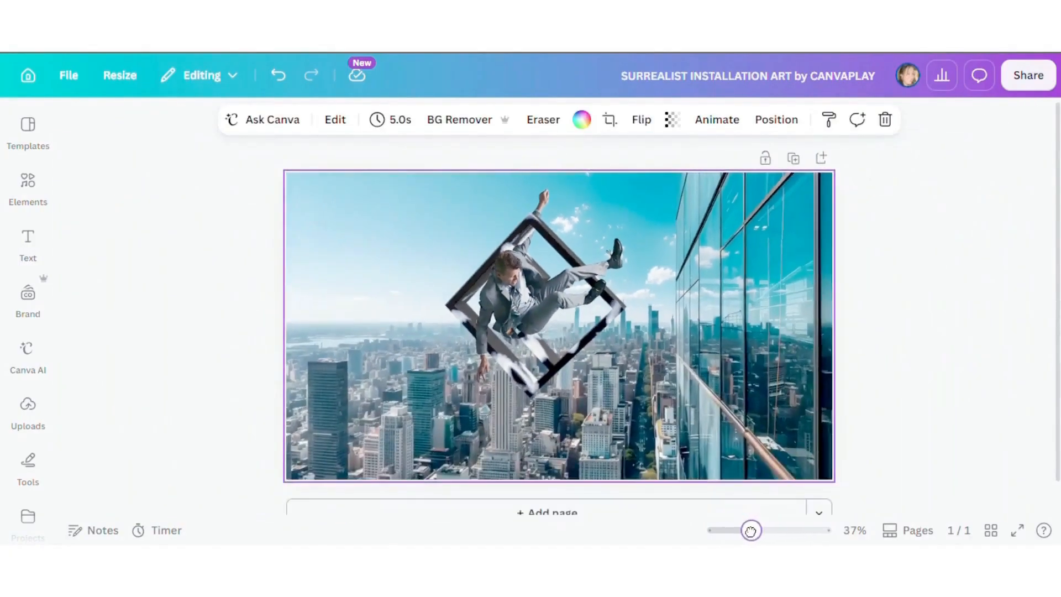
click(931, 412)
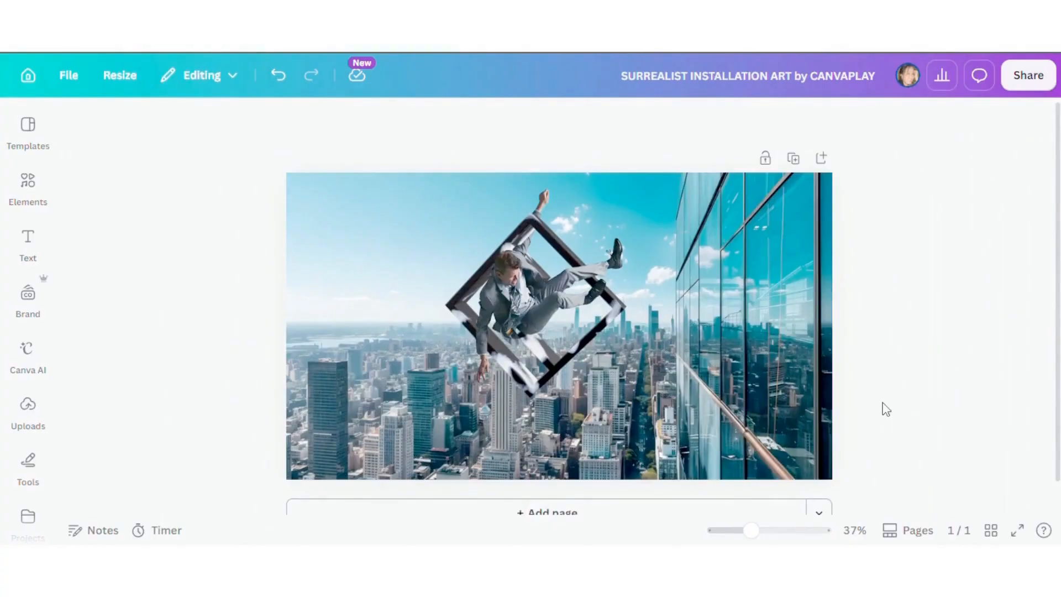
Add the recently used Glass Crack element to the page
click(30, 191)
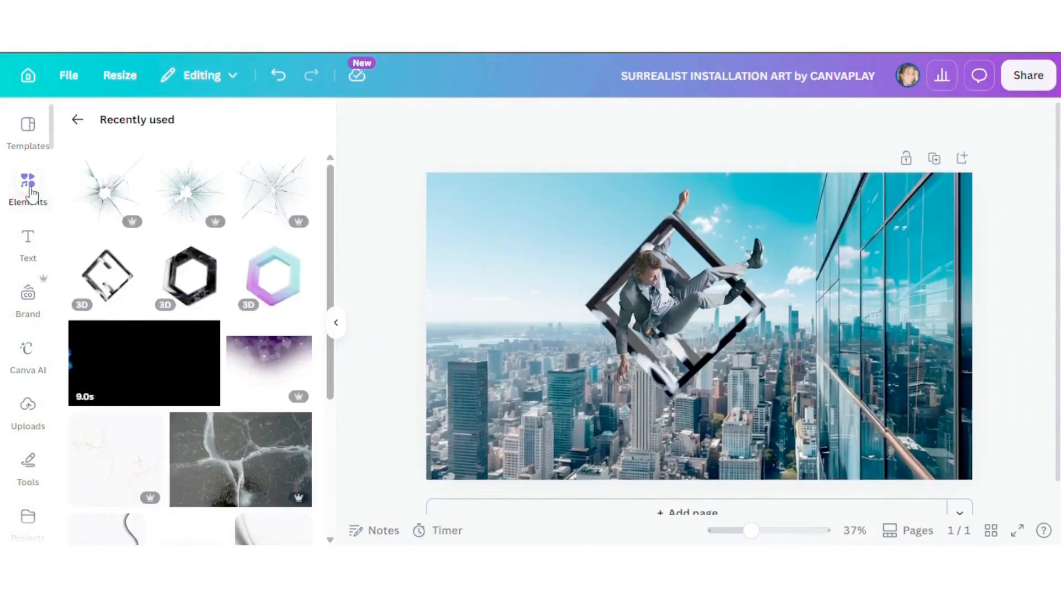
click(300, 167)
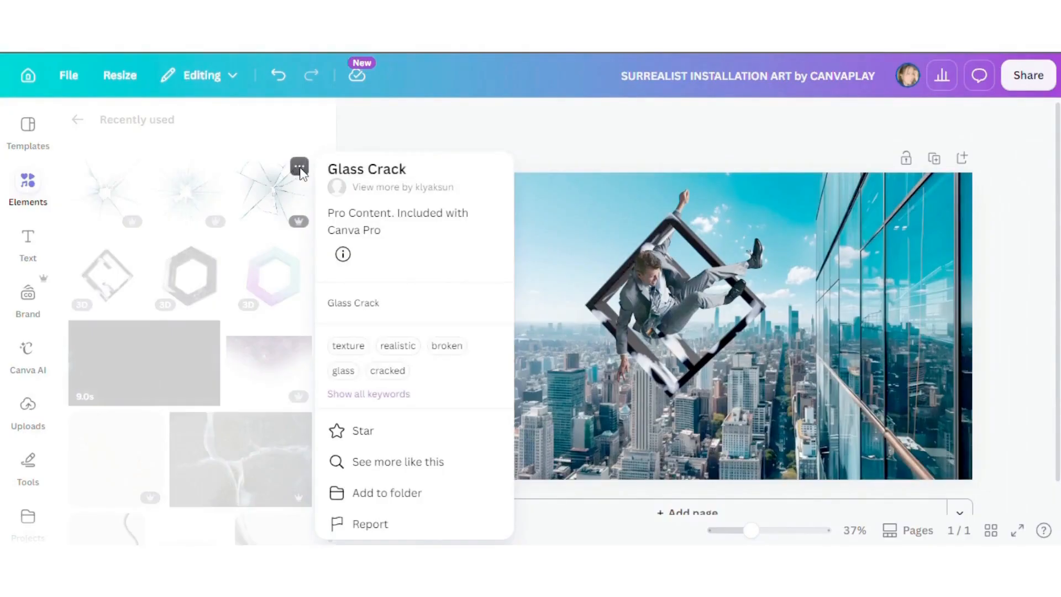
click(269, 197)
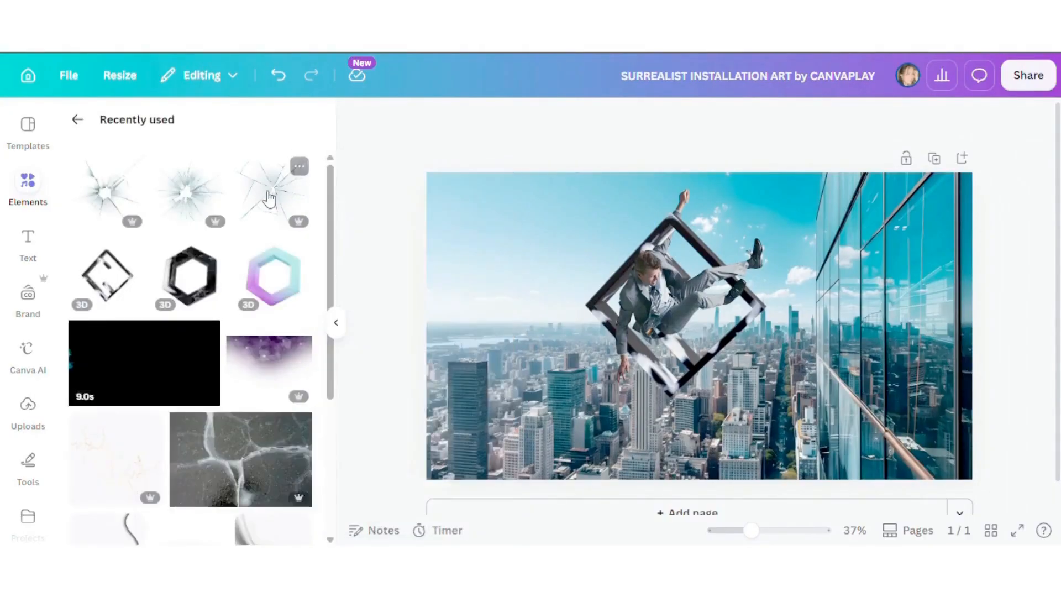
click(269, 196)
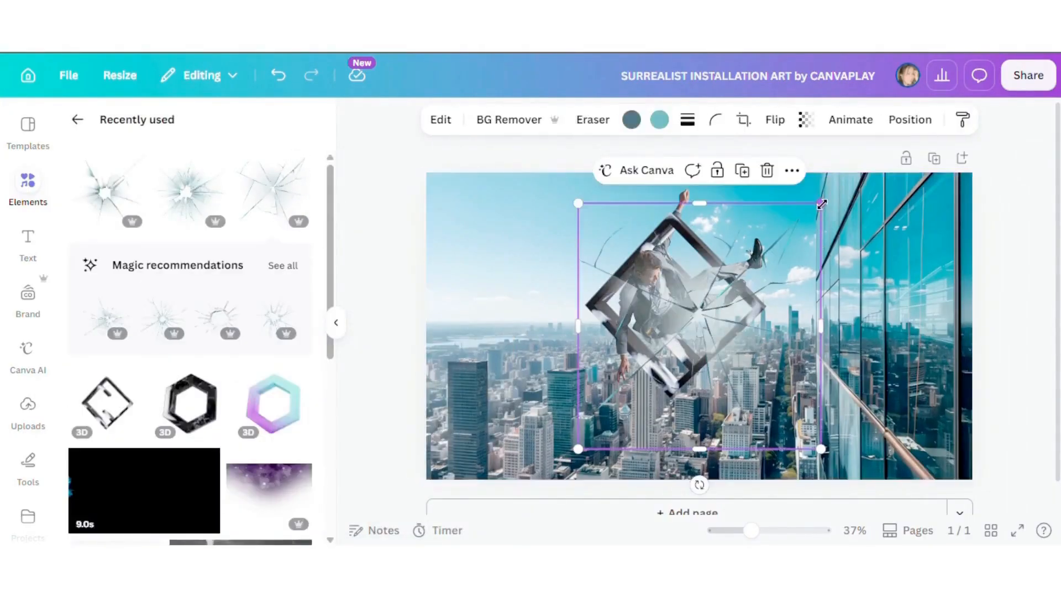
Shrink the Glass Crack element and position it over the lower half of the square frame, below the businessman's torso
drag(822, 204, 728, 299)
click(336, 322)
drag(752, 531, 767, 534)
drag(498, 387, 521, 341)
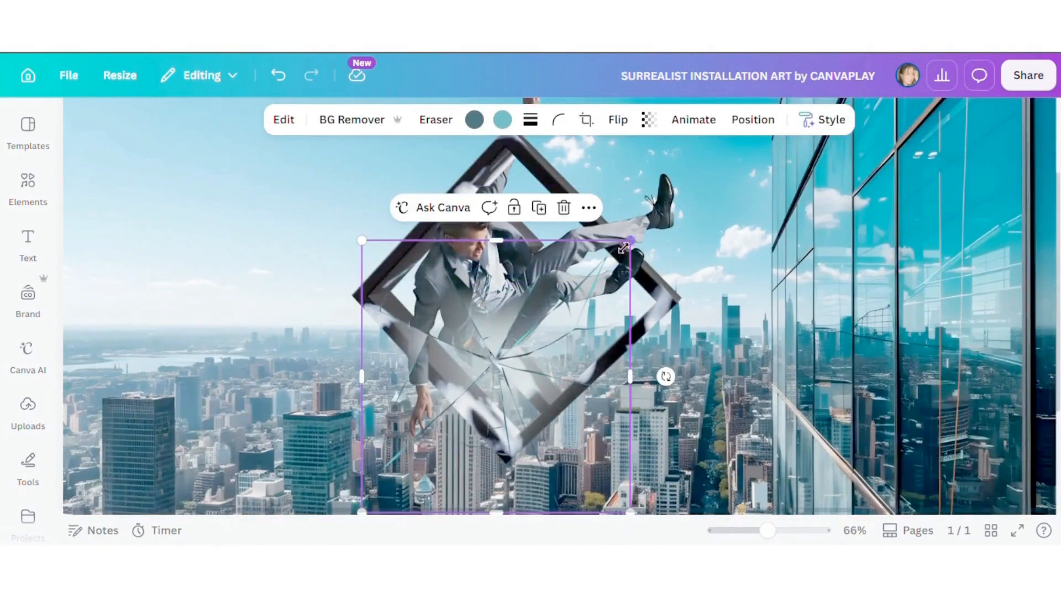
drag(623, 248, 575, 291)
drag(498, 359, 529, 329)
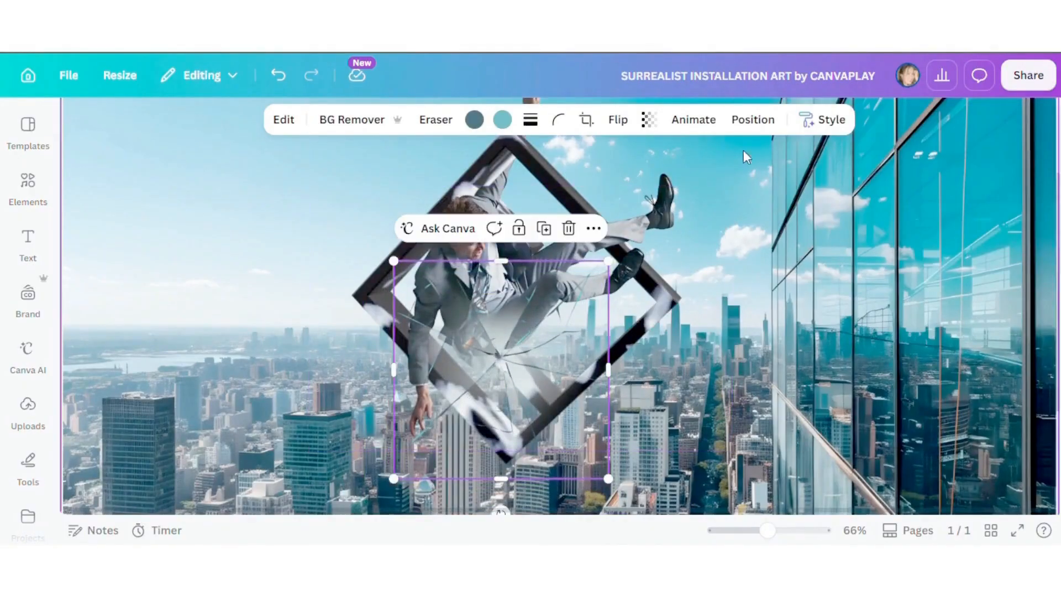
Move the Glass Crack layer behind the front businessman, keeping it above the frame, and adjust its position slightly
click(753, 120)
drag(248, 301, 252, 373)
drag(857, 473, 865, 464)
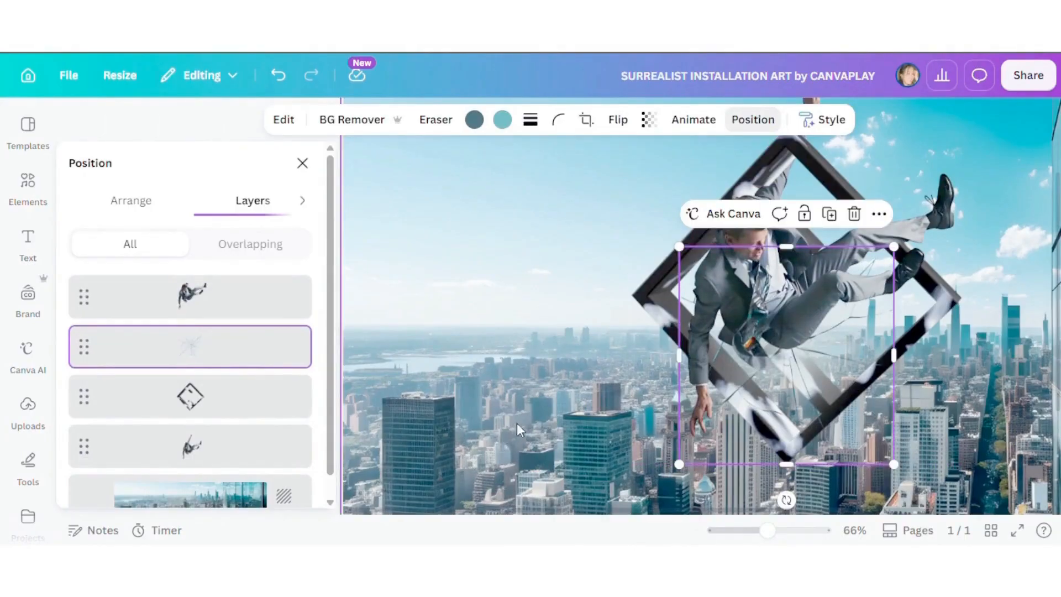
click(357, 196)
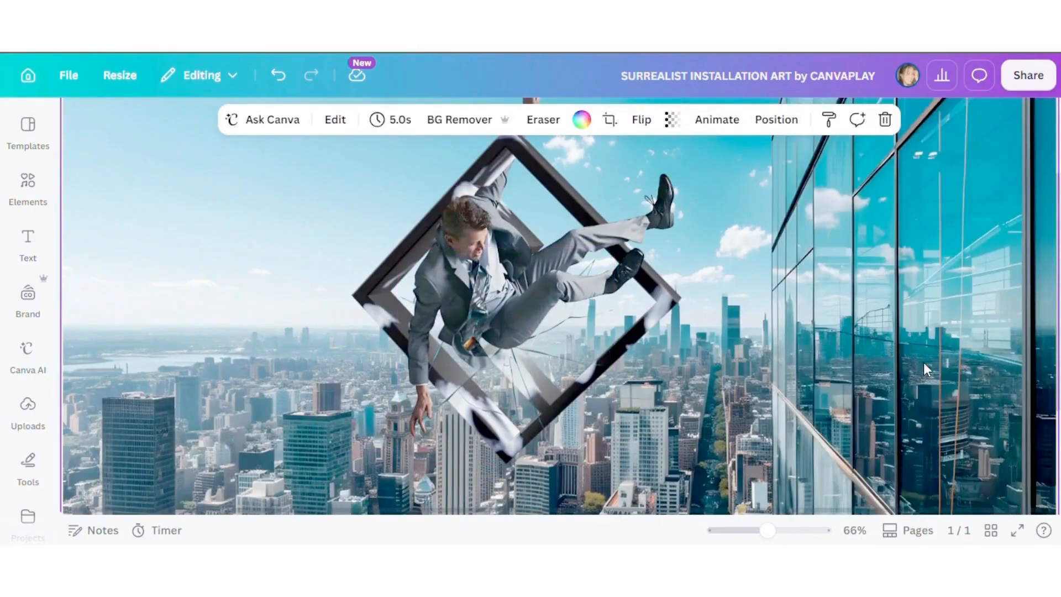
Add the recently used shattered glass element with cracks radiating outwards from a central hole
click(30, 188)
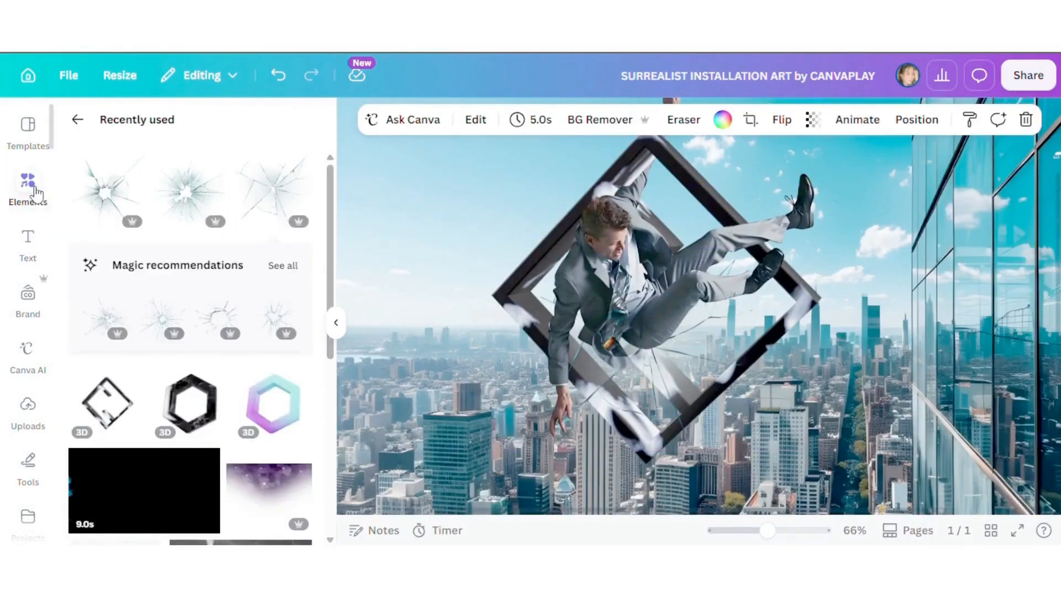
click(216, 168)
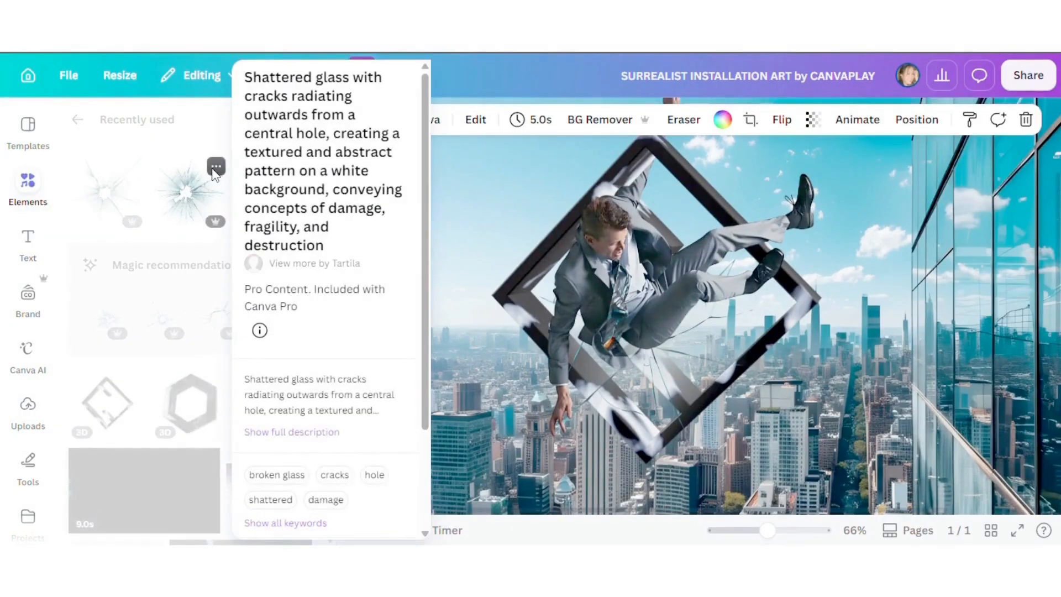
click(183, 212)
click(192, 201)
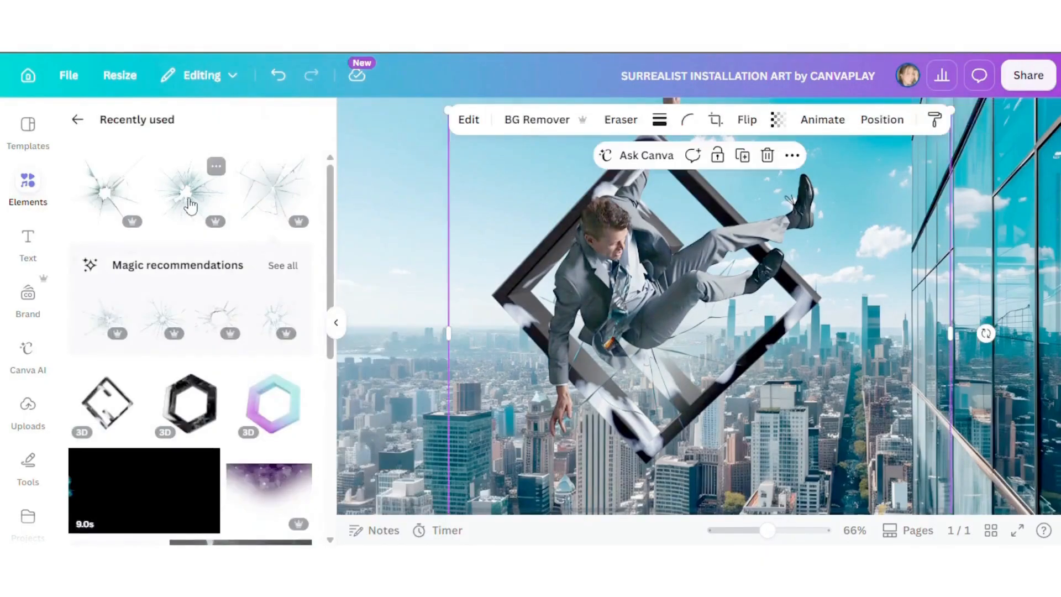
click(341, 330)
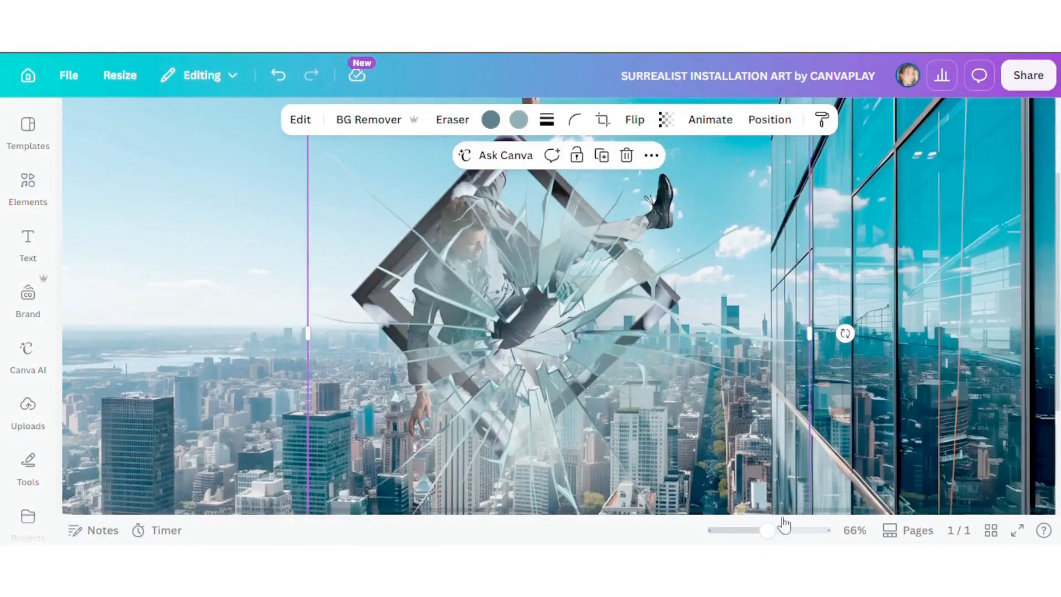
Scale the shattered glass down and place it inside the lower part of the frame, beneath the businessman
drag(769, 530, 756, 530)
drag(722, 183, 525, 360)
drag(475, 420, 544, 351)
drag(756, 530, 787, 530)
drag(522, 451, 523, 433)
drag(694, 189, 664, 220)
Move the shattered glass layer directly behind the front businessman and deselect it
click(753, 119)
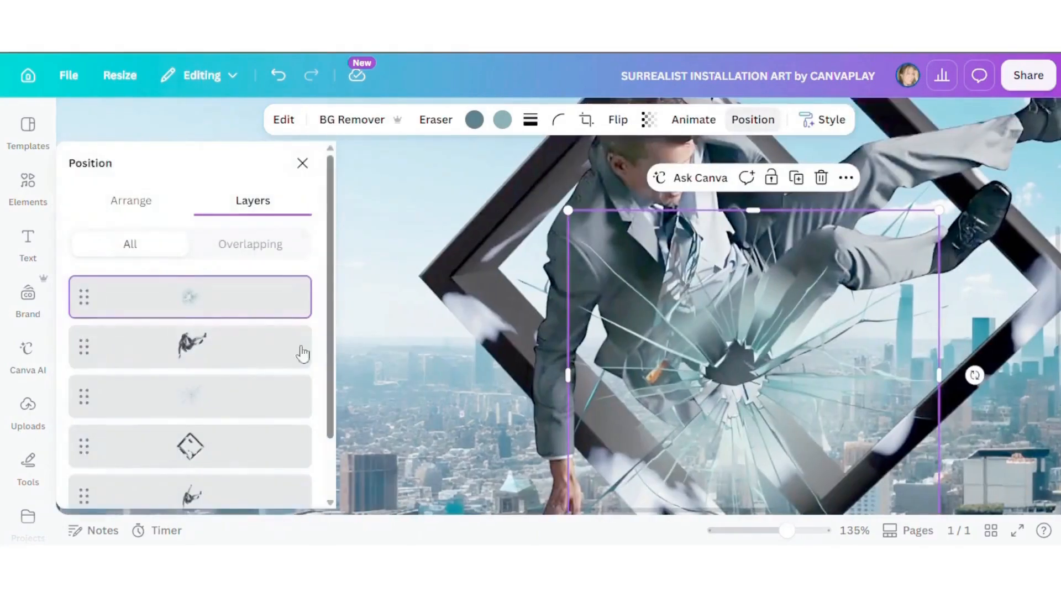
drag(265, 297, 264, 348)
drag(787, 530, 770, 530)
click(304, 164)
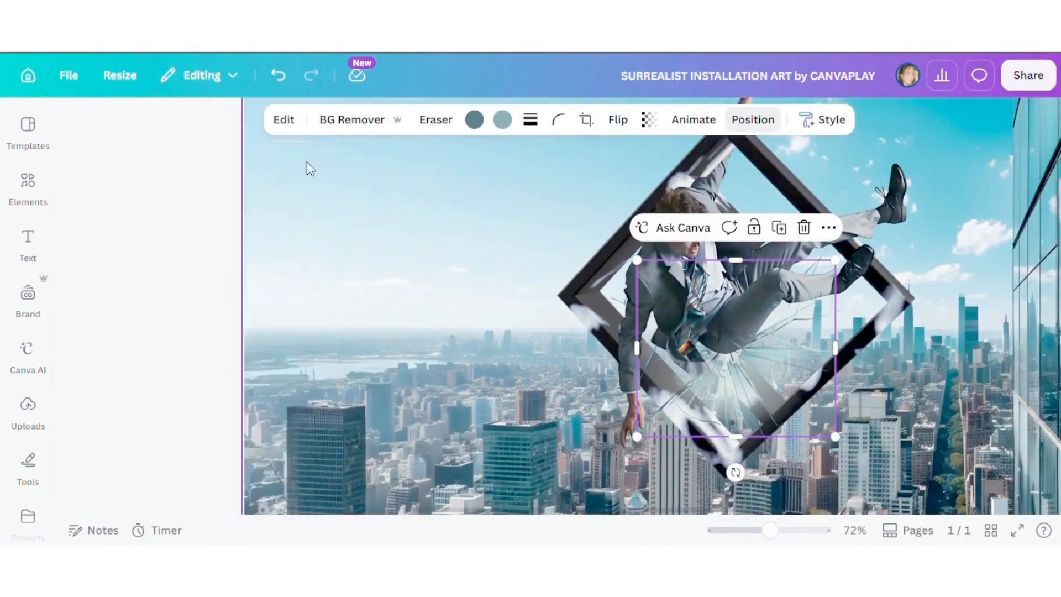
click(1046, 279)
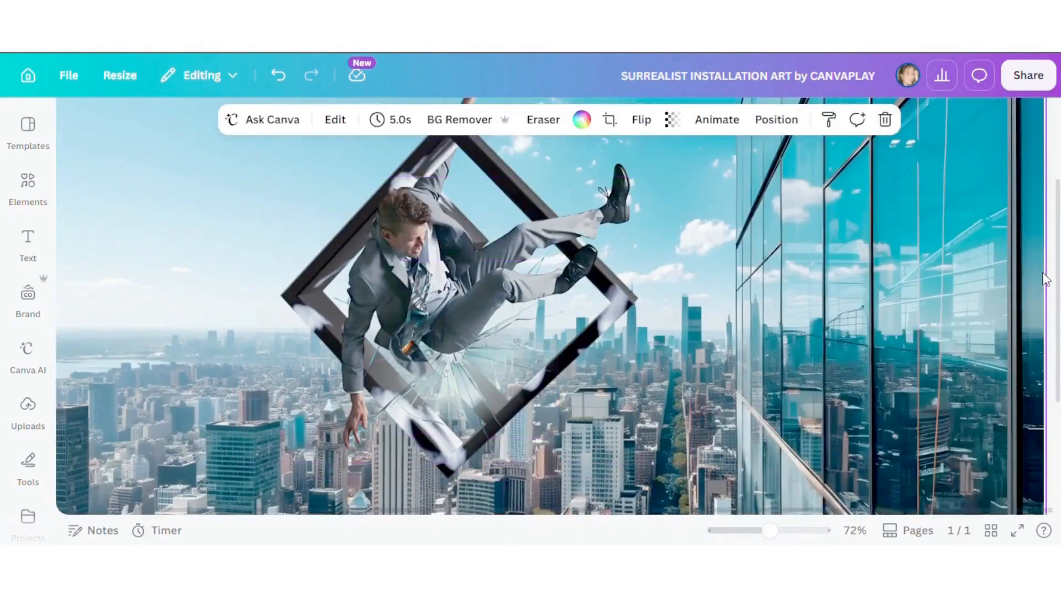
click(1035, 412)
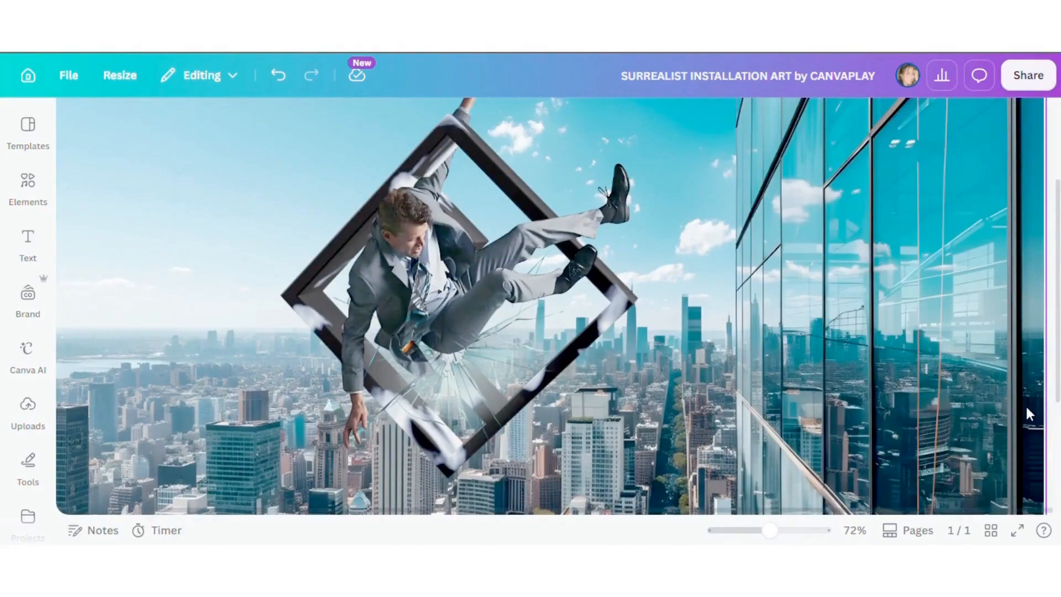
Add the recently used broken glass pane element with sharp edges and a hole to the page
click(29, 187)
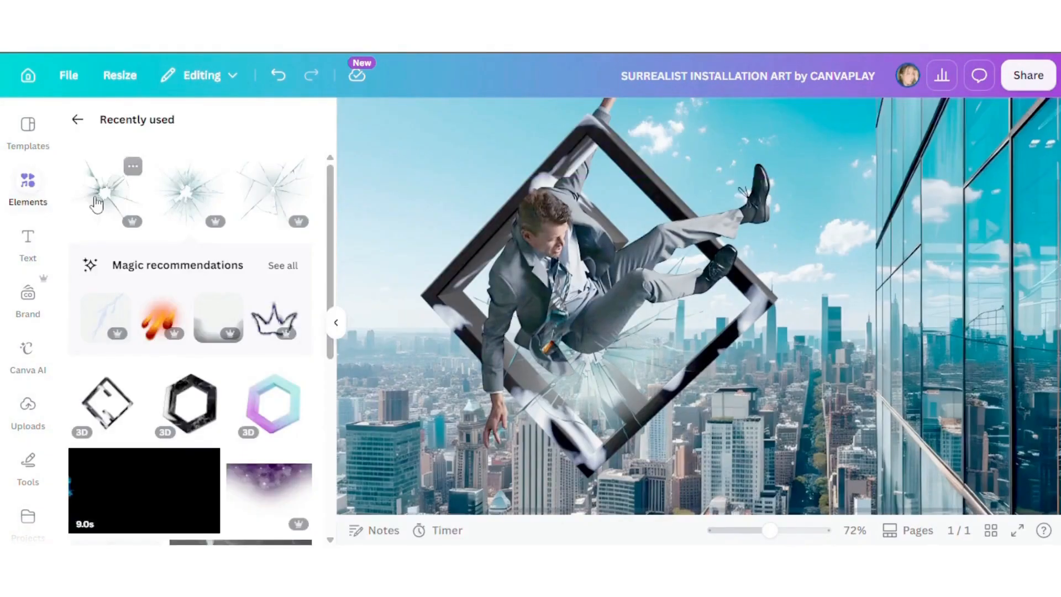
click(132, 166)
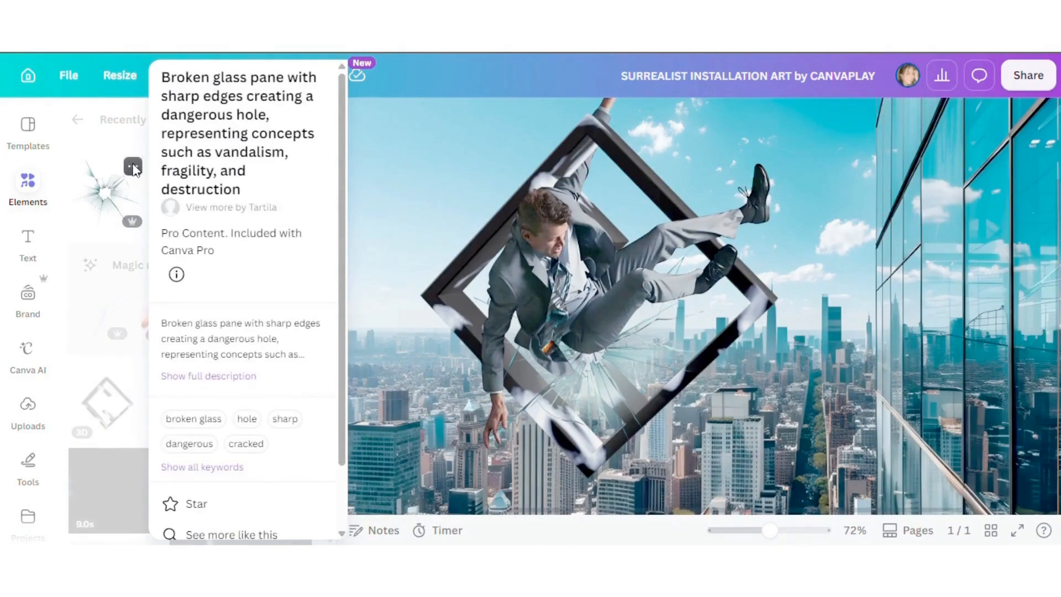
click(108, 188)
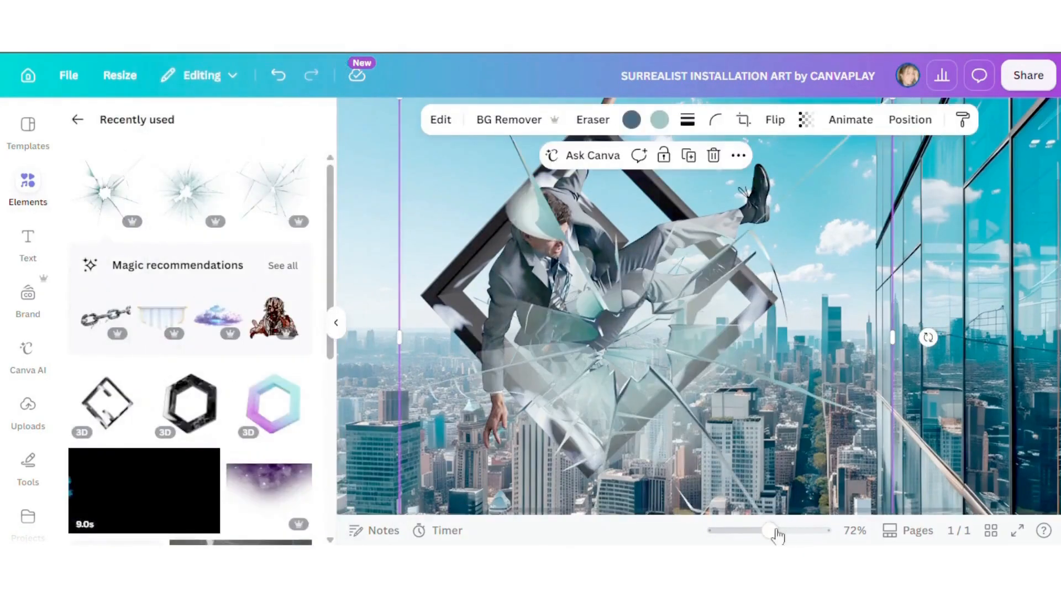
drag(772, 531, 747, 530)
click(336, 322)
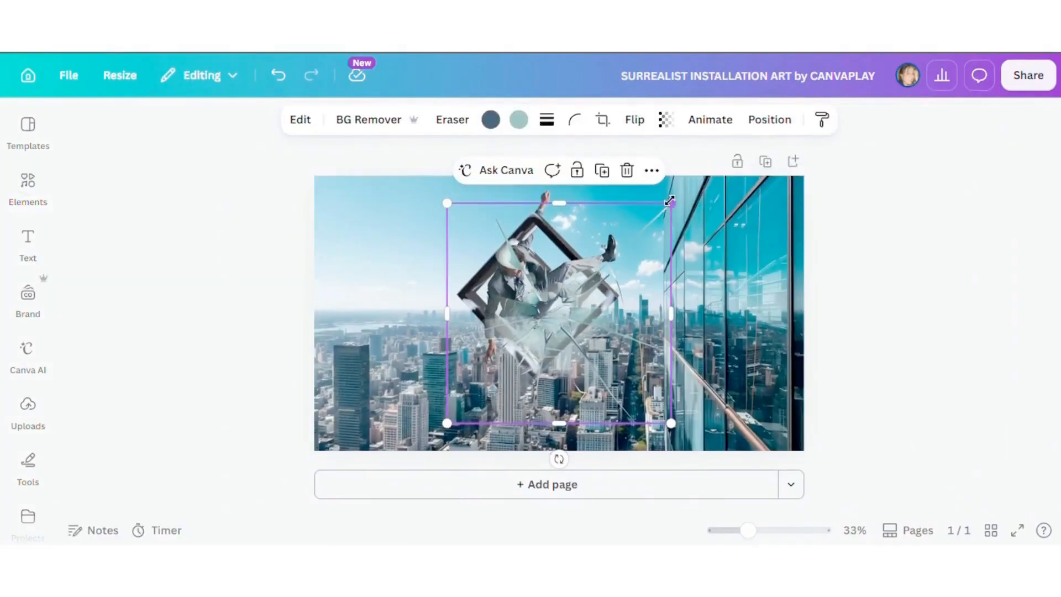
Shrink the broken glass pane and place it around the frame's bottom corner
drag(670, 201, 523, 364)
click(782, 530)
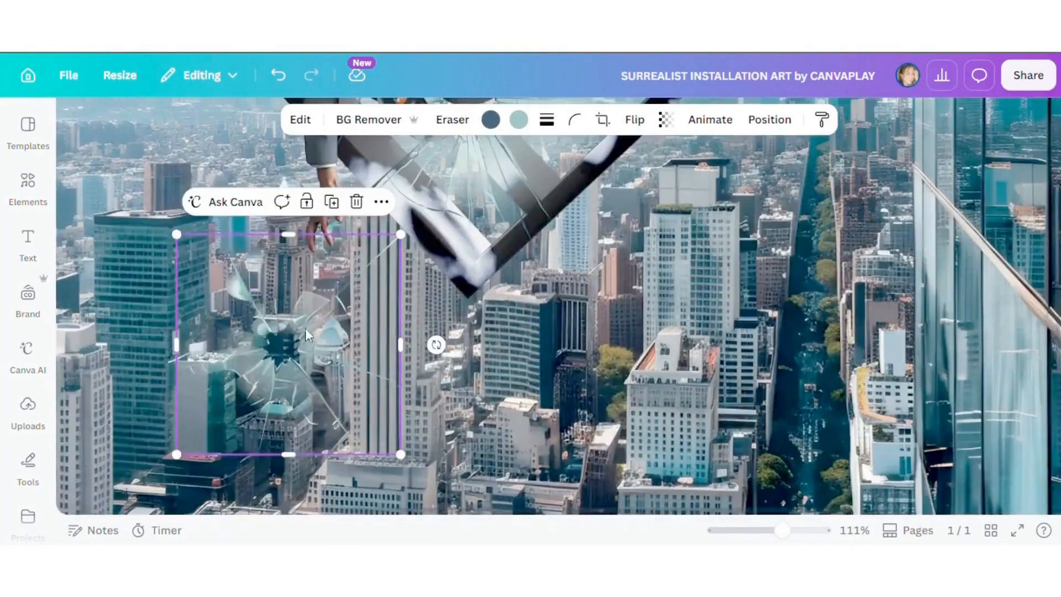
drag(307, 334, 498, 289)
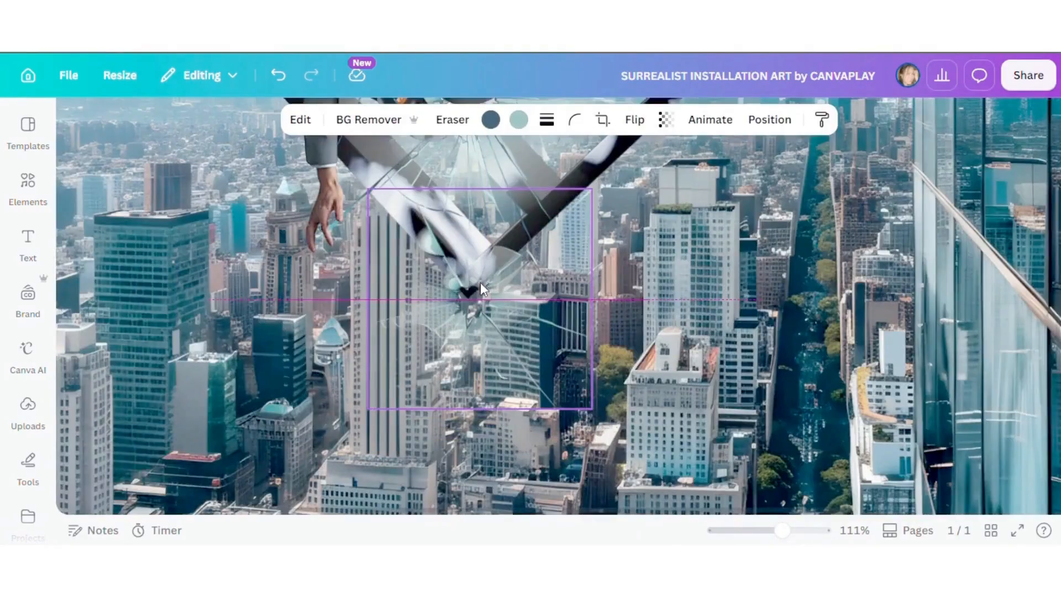
Move the broken glass pane layer behind the square frame and fine-tune its size and position at the bottom corner
click(768, 125)
drag(243, 326, 260, 405)
drag(762, 395, 760, 385)
drag(870, 398, 860, 383)
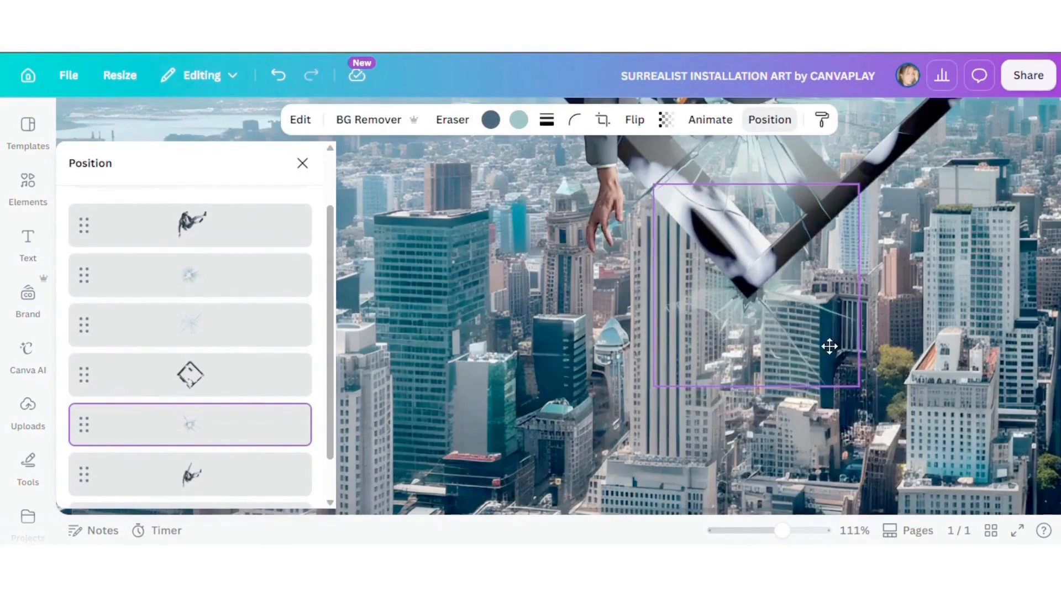
drag(781, 530, 760, 530)
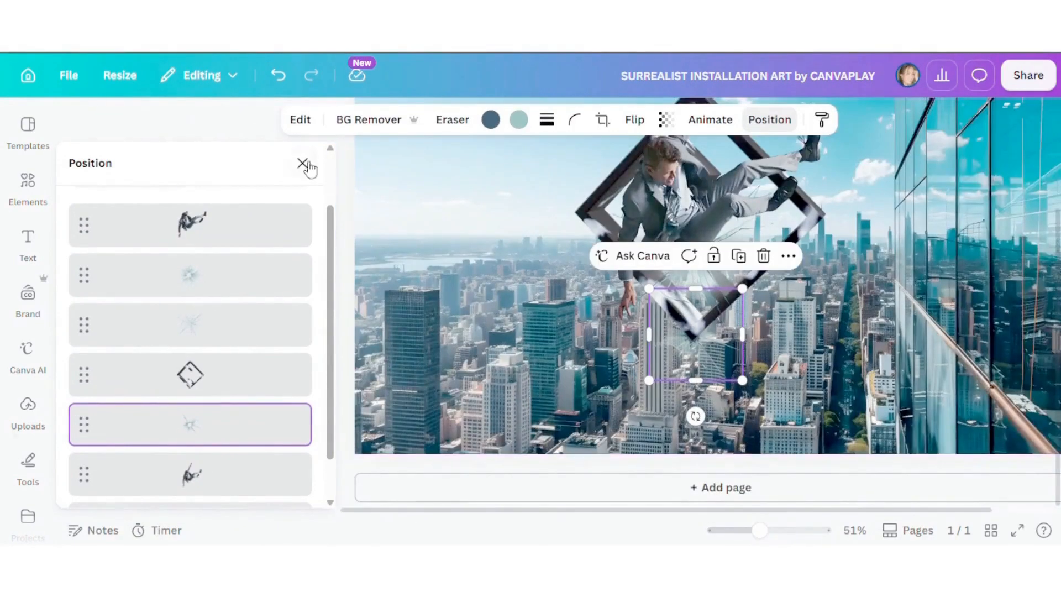
click(302, 164)
click(1003, 254)
scroll(1007, 249, up, 2)
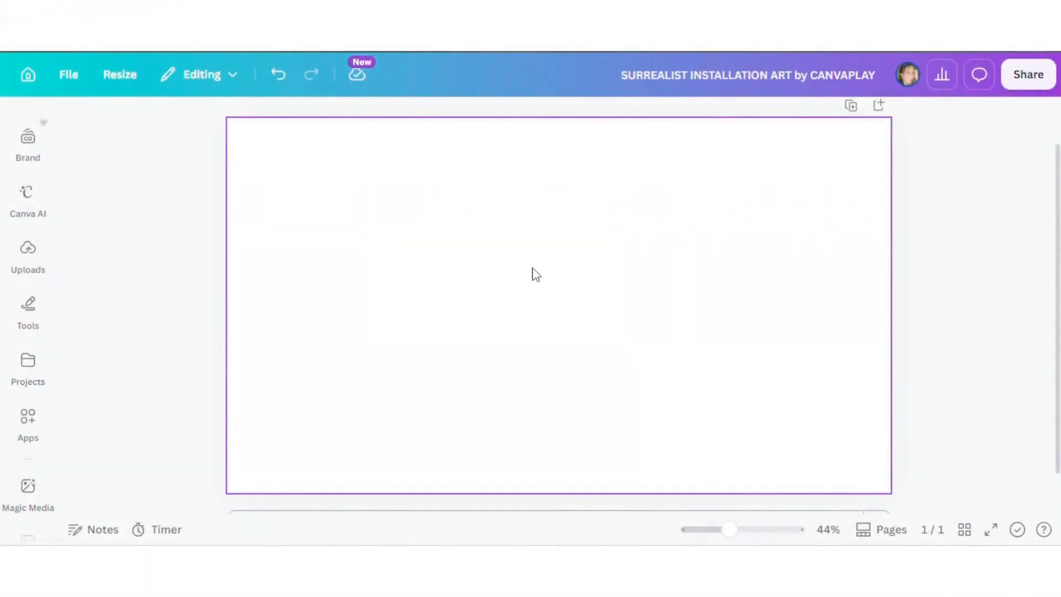
Add the uploaded forest composite with the red box to the blank page and insert a second page
click(29, 258)
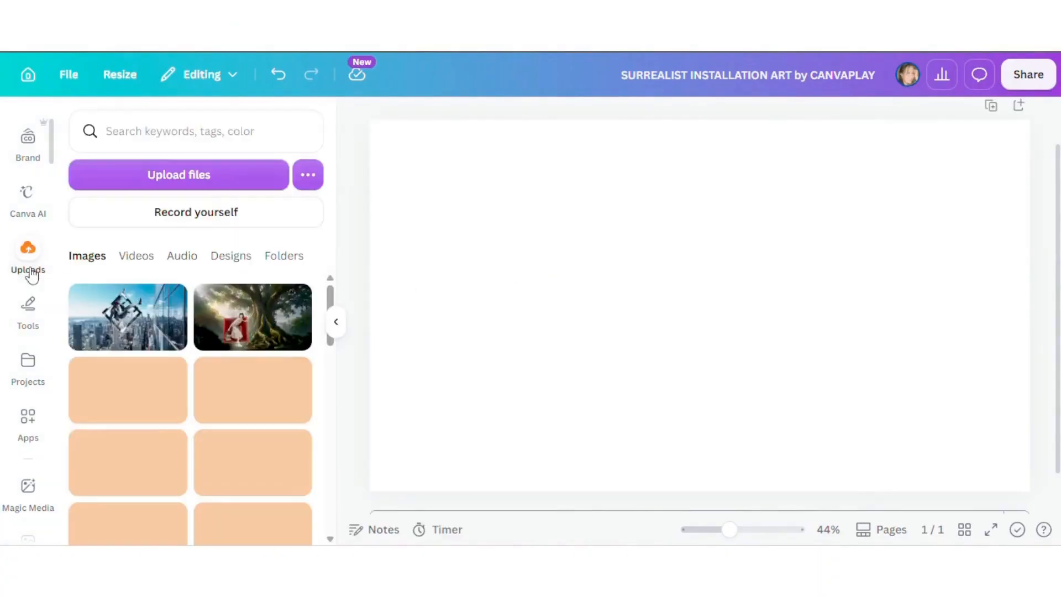
click(238, 318)
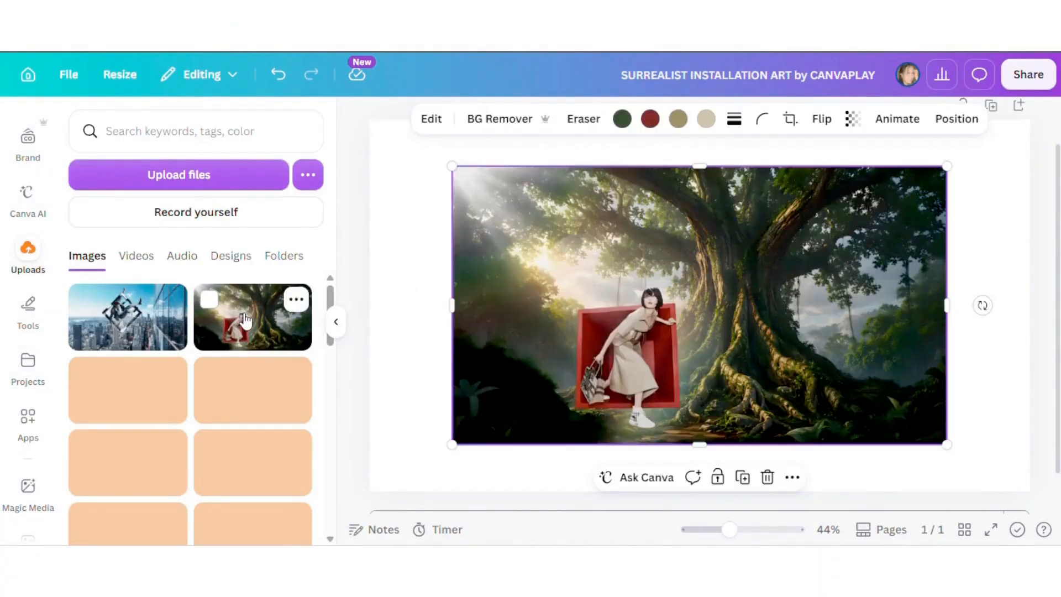
scroll(442, 348, down, 1)
click(691, 487)
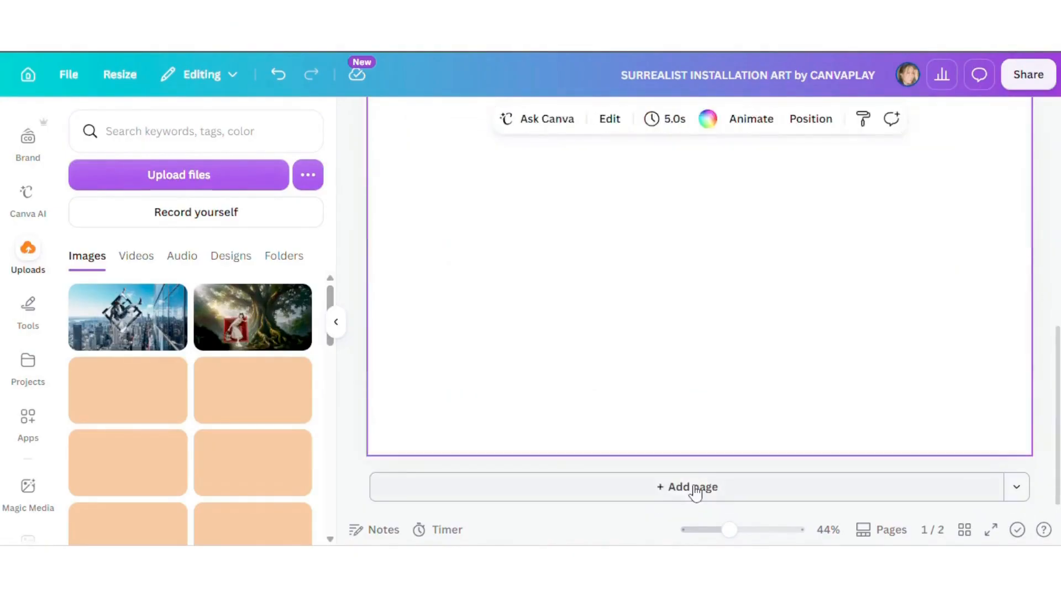
Add the uploaded city composite with the falling businessman to page 2 and collapse the uploads list
scroll(741, 410, up, 1)
click(168, 321)
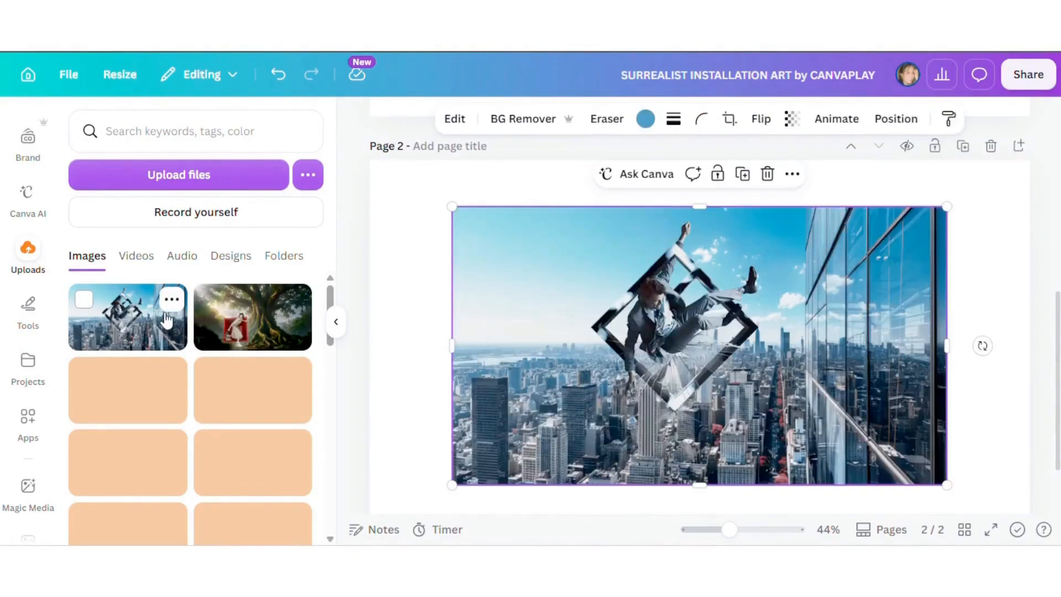
click(336, 323)
click(955, 372)
Align the forest composite to the top left of page 1 and enlarge it to fill the page
scroll(951, 372, up, 5)
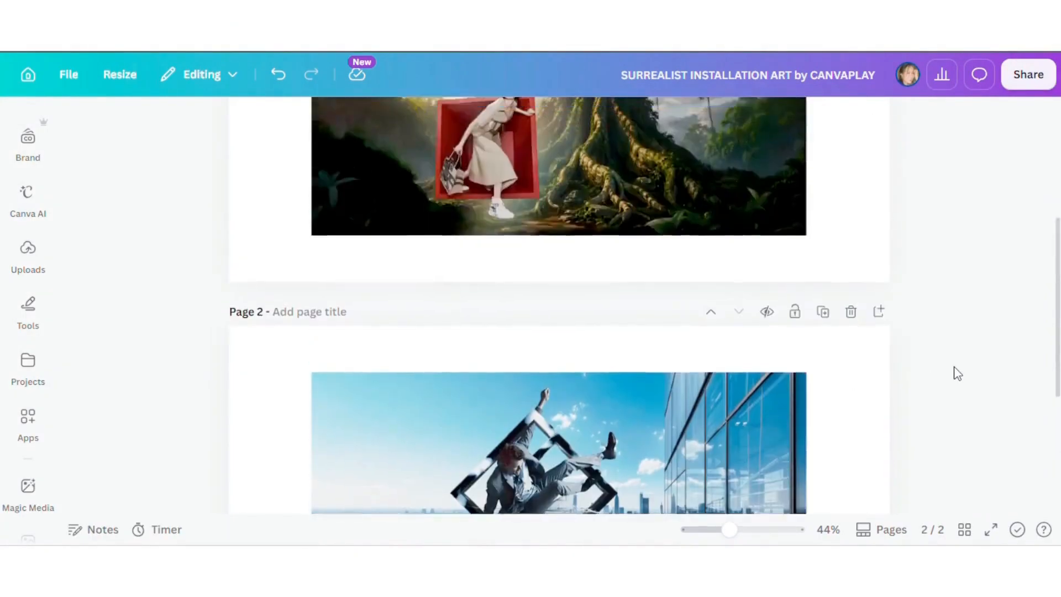
click(729, 195)
click(796, 120)
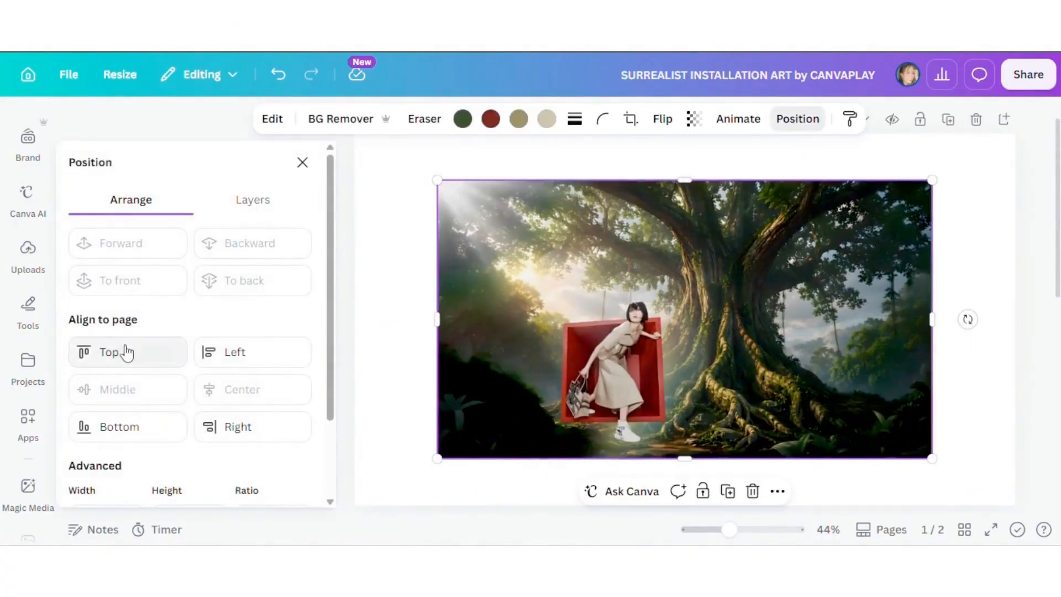
click(125, 352)
click(252, 352)
drag(849, 412, 989, 525)
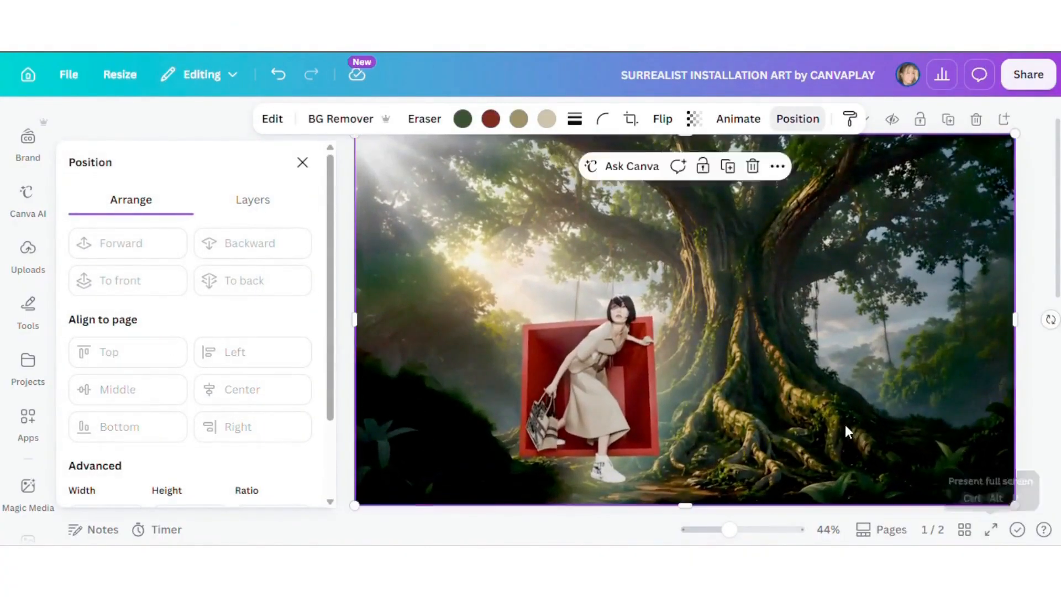
Align the city composite to the top left of page 2 and enlarge it to fill the page
scroll(747, 411, down, 5)
click(746, 410)
click(98, 352)
click(251, 352)
scroll(952, 458, down, 3)
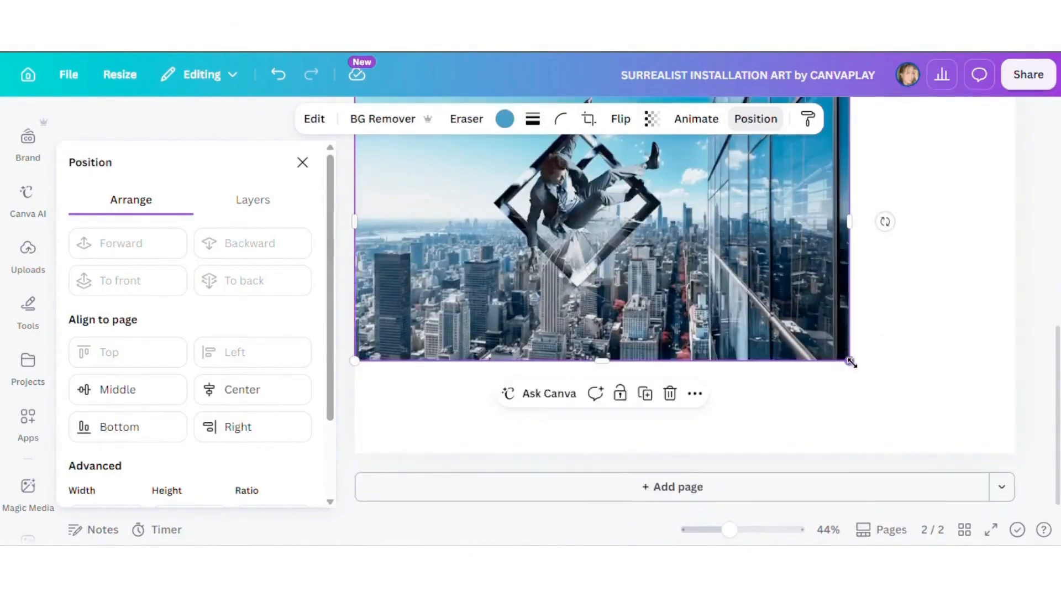
drag(849, 361, 1016, 453)
click(317, 167)
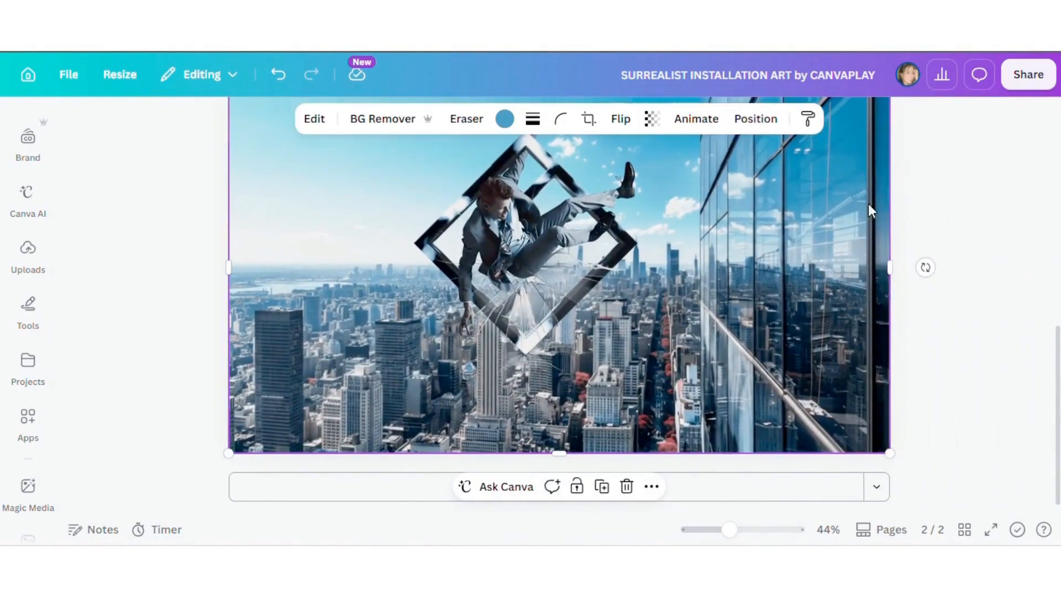
click(924, 242)
Generate a 5 second video from the forest composite on page 1 using Image to Video with the Smart setting
scroll(998, 249, up, 8)
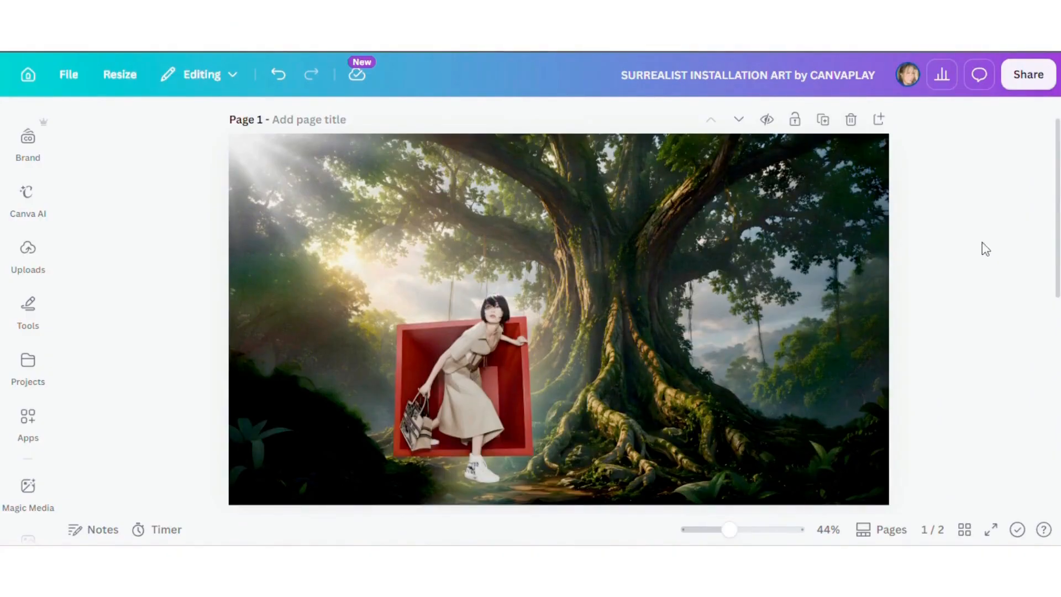
click(557, 300)
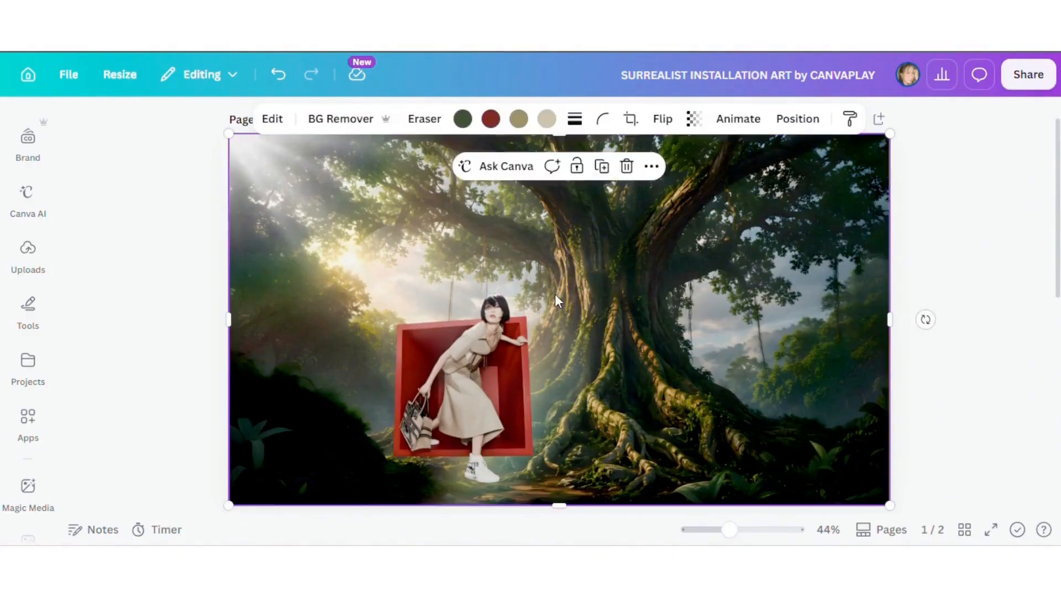
click(273, 119)
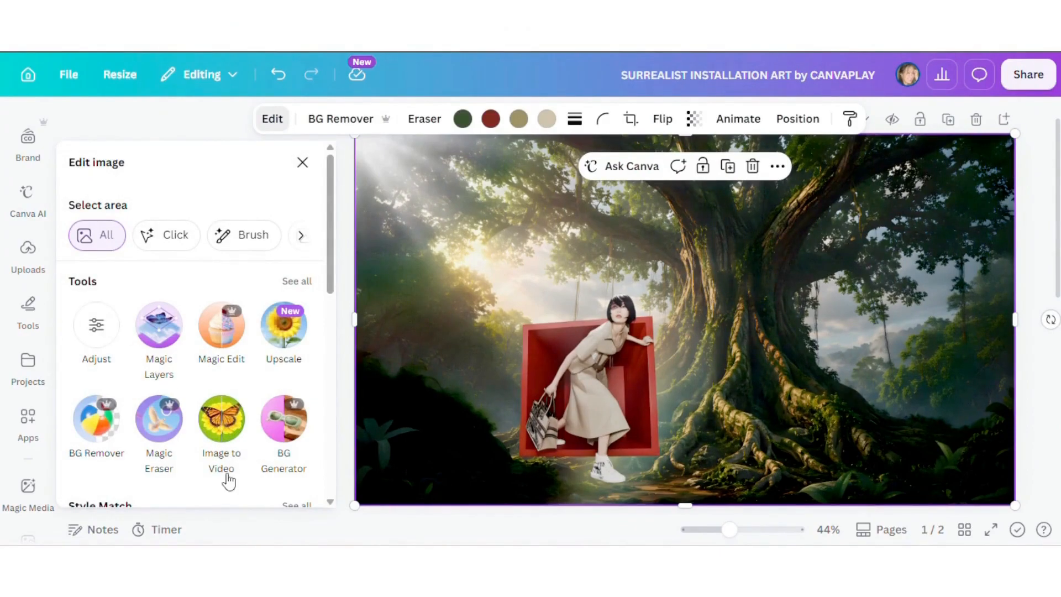
click(221, 420)
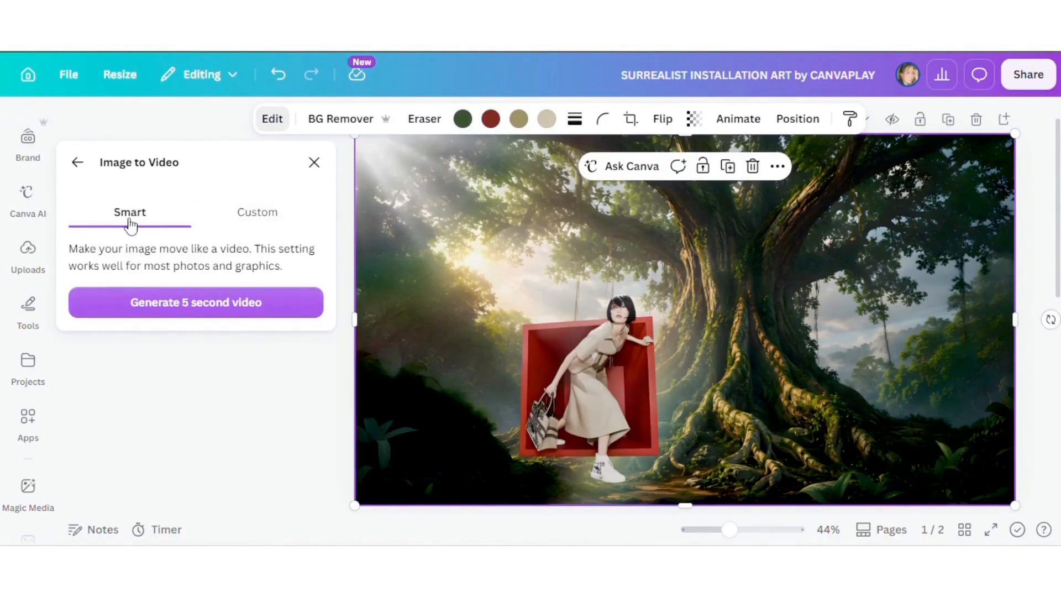
click(178, 305)
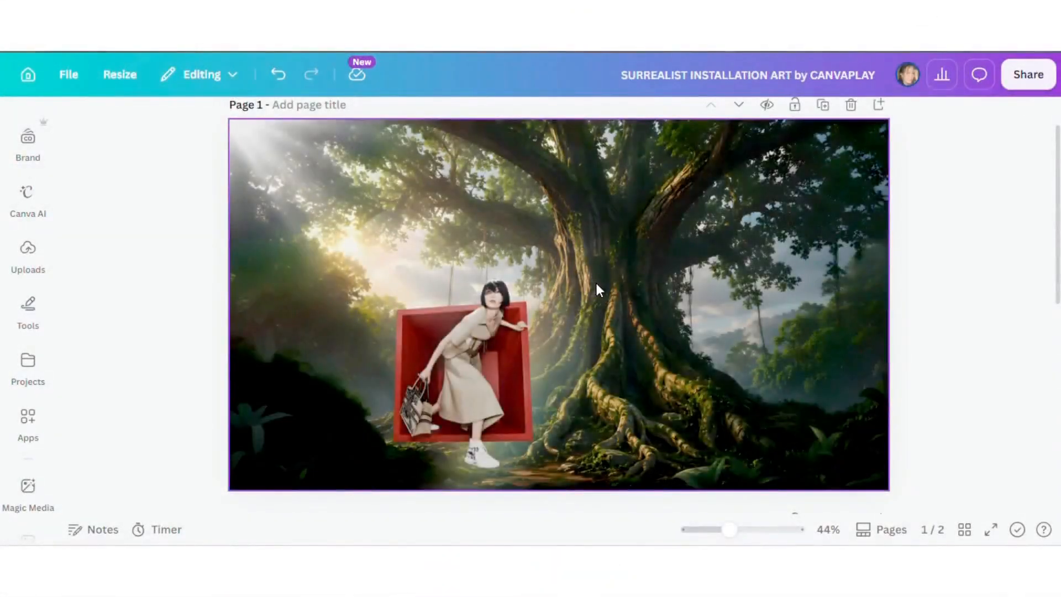
Generate a 5 second video from the city composite with Image to Video's Custom setting and the prompt "THE MAN WAVES BEFORE HE FALLS"
scroll(595, 282, down, 8)
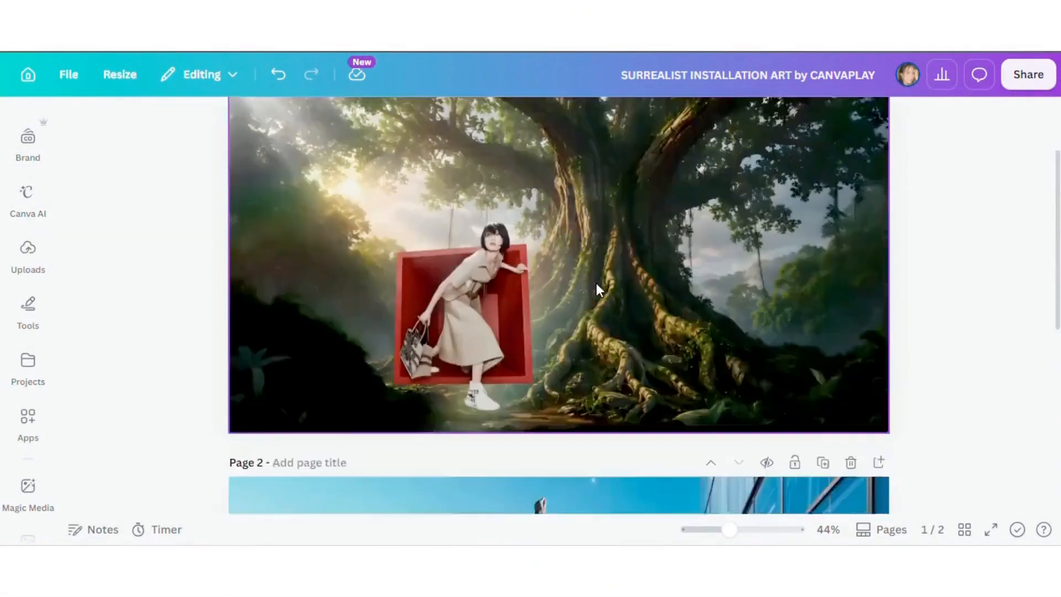
scroll(599, 280, up, 1)
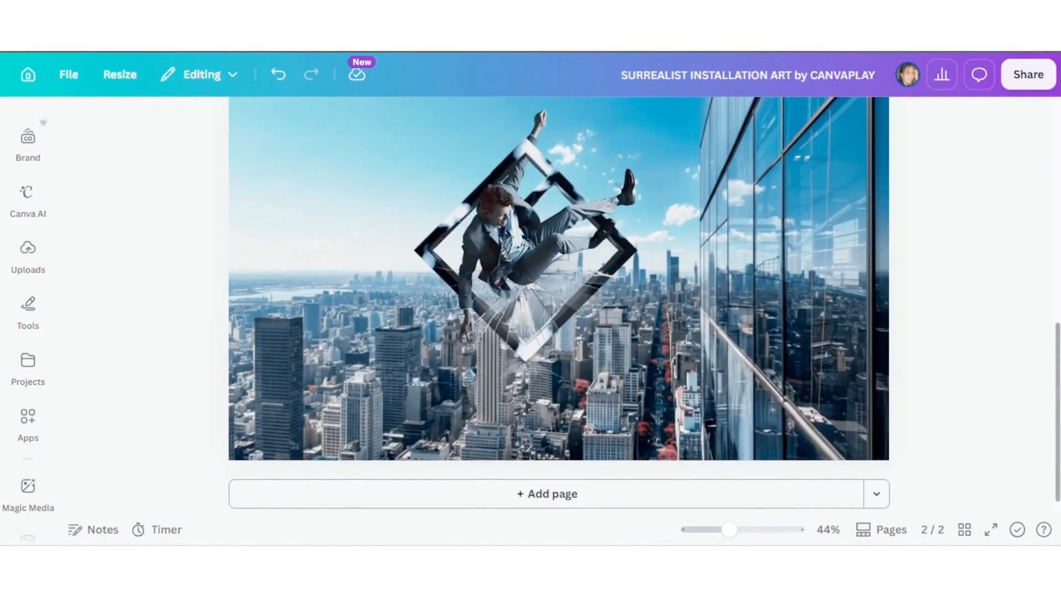
click(563, 316)
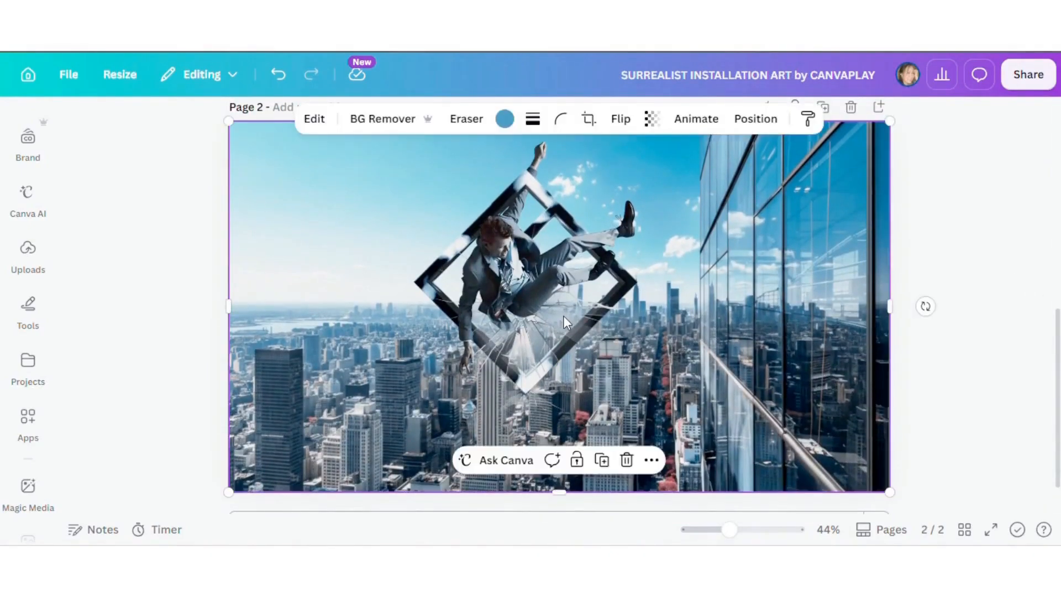
click(314, 119)
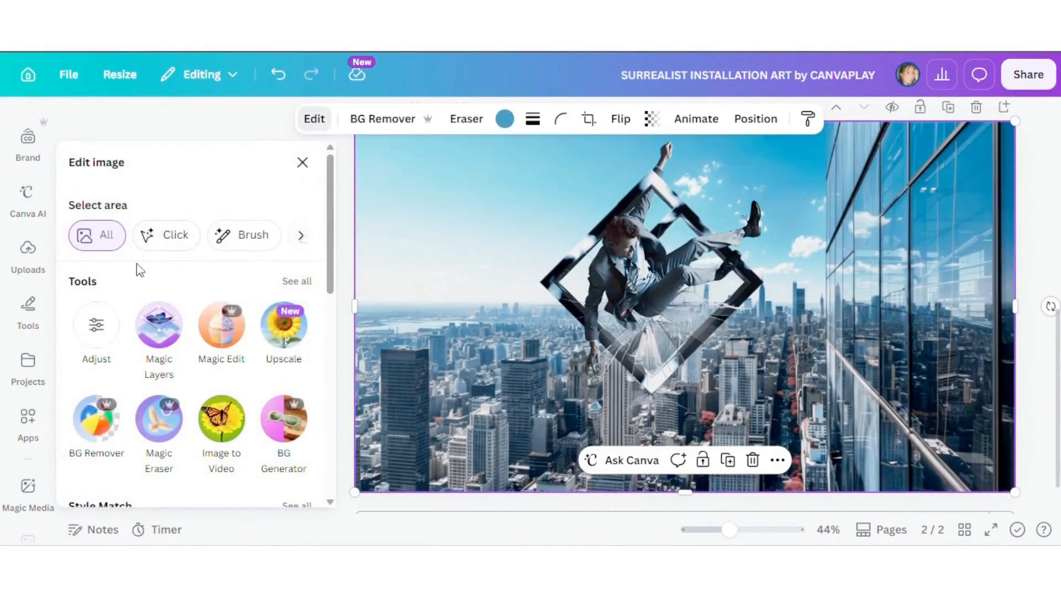
click(221, 420)
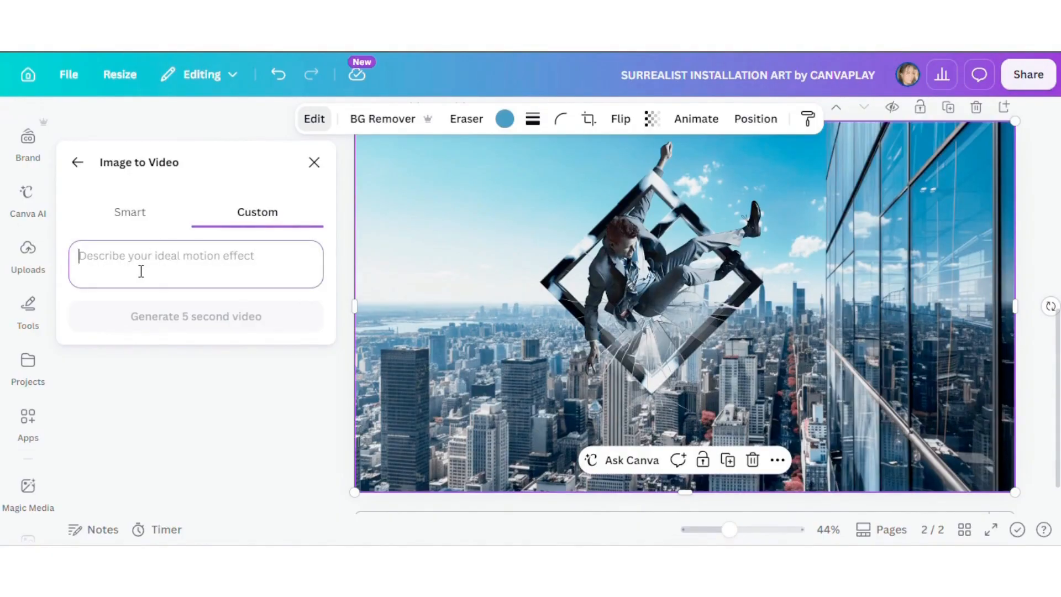
text(THE MAN WAVES BEFORE HE FALLS)
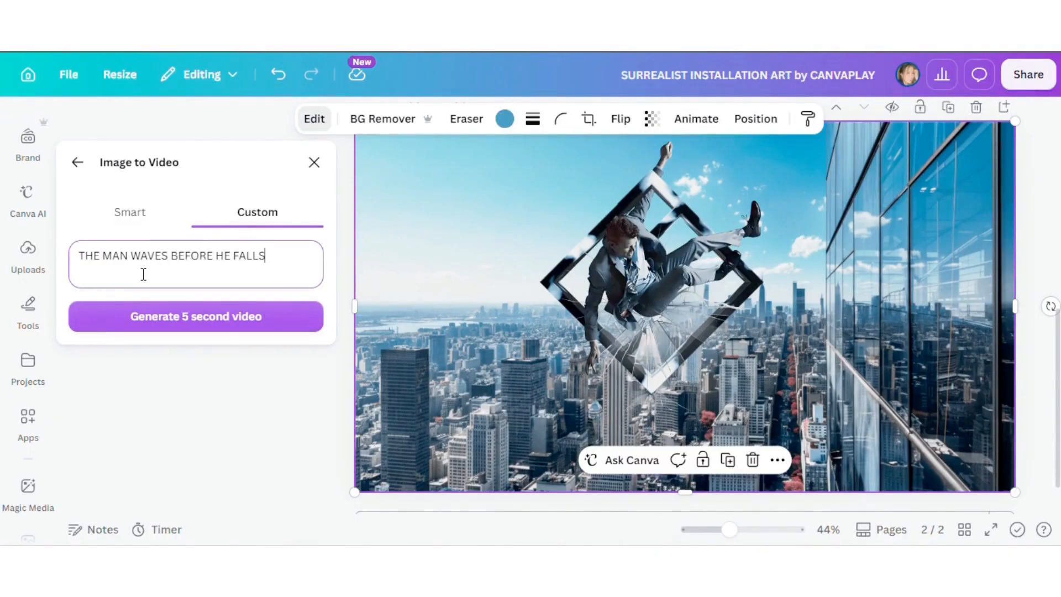
click(205, 323)
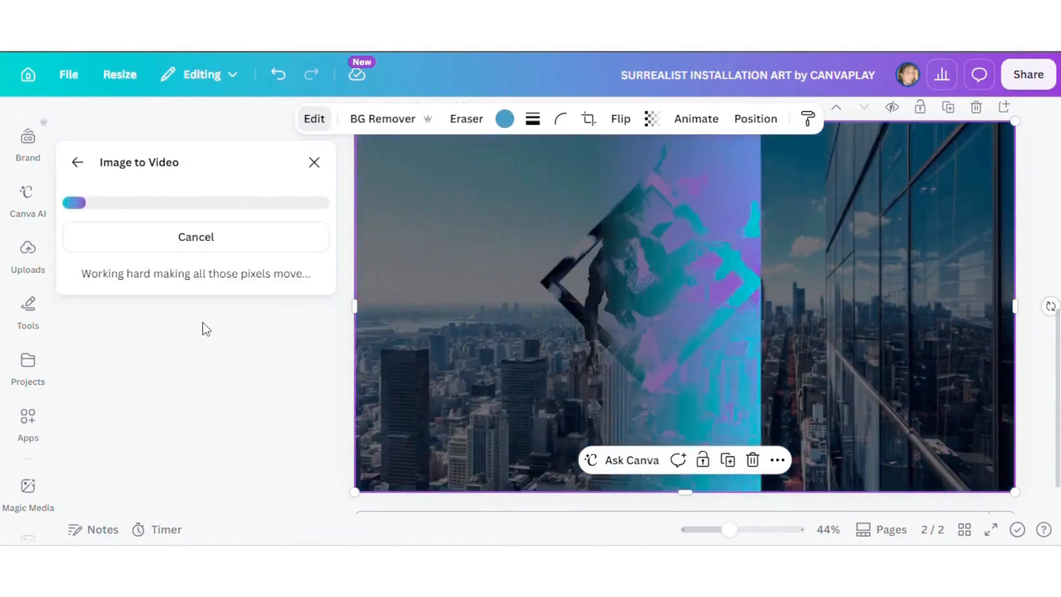